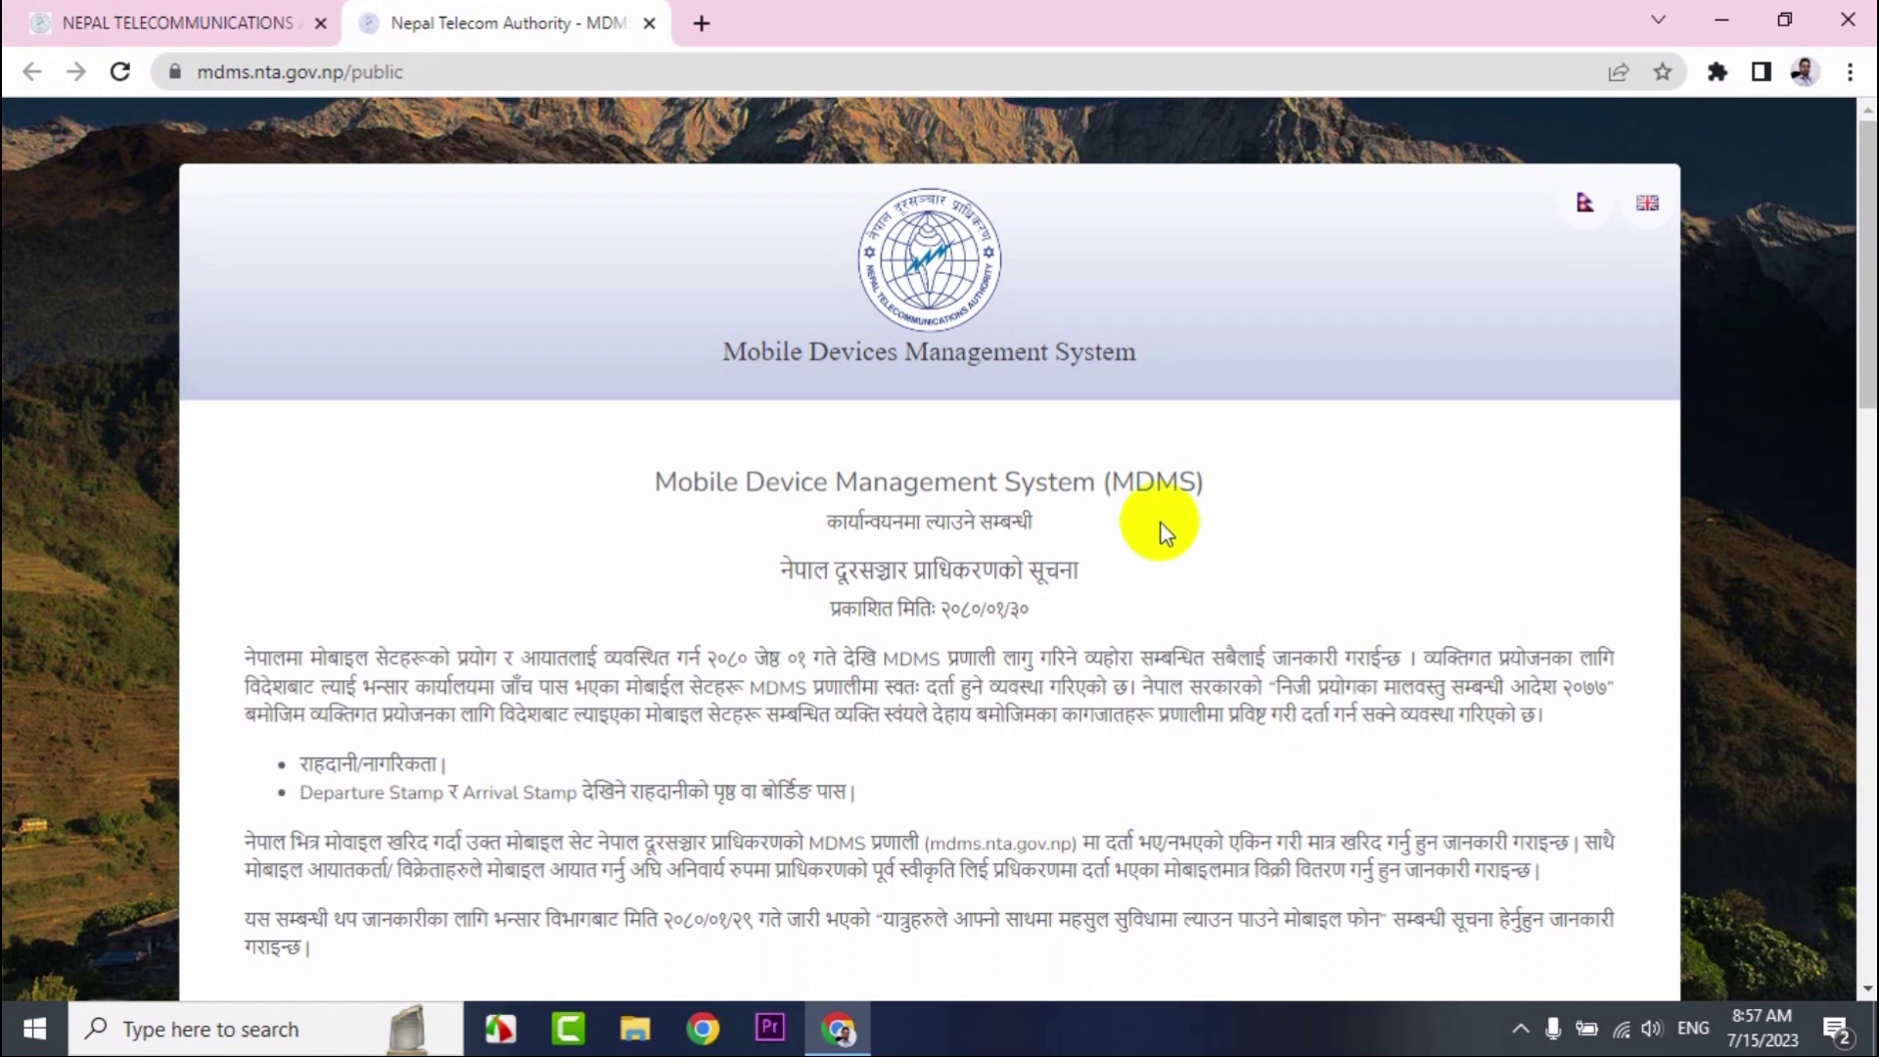
Scroll the NTA MDMS public notice page down to the IMEI check boxes.
{"action": "scroll", "coordinate": [1164, 532], "scroll_direction": "down", "scroll_amount": 7}
Enter the phone's 15-digit IMEI in the left check box and run the registration check.
{"action": "left_click", "coordinate": [569, 525]}
{"action": "left_click", "coordinate": [572, 526]}
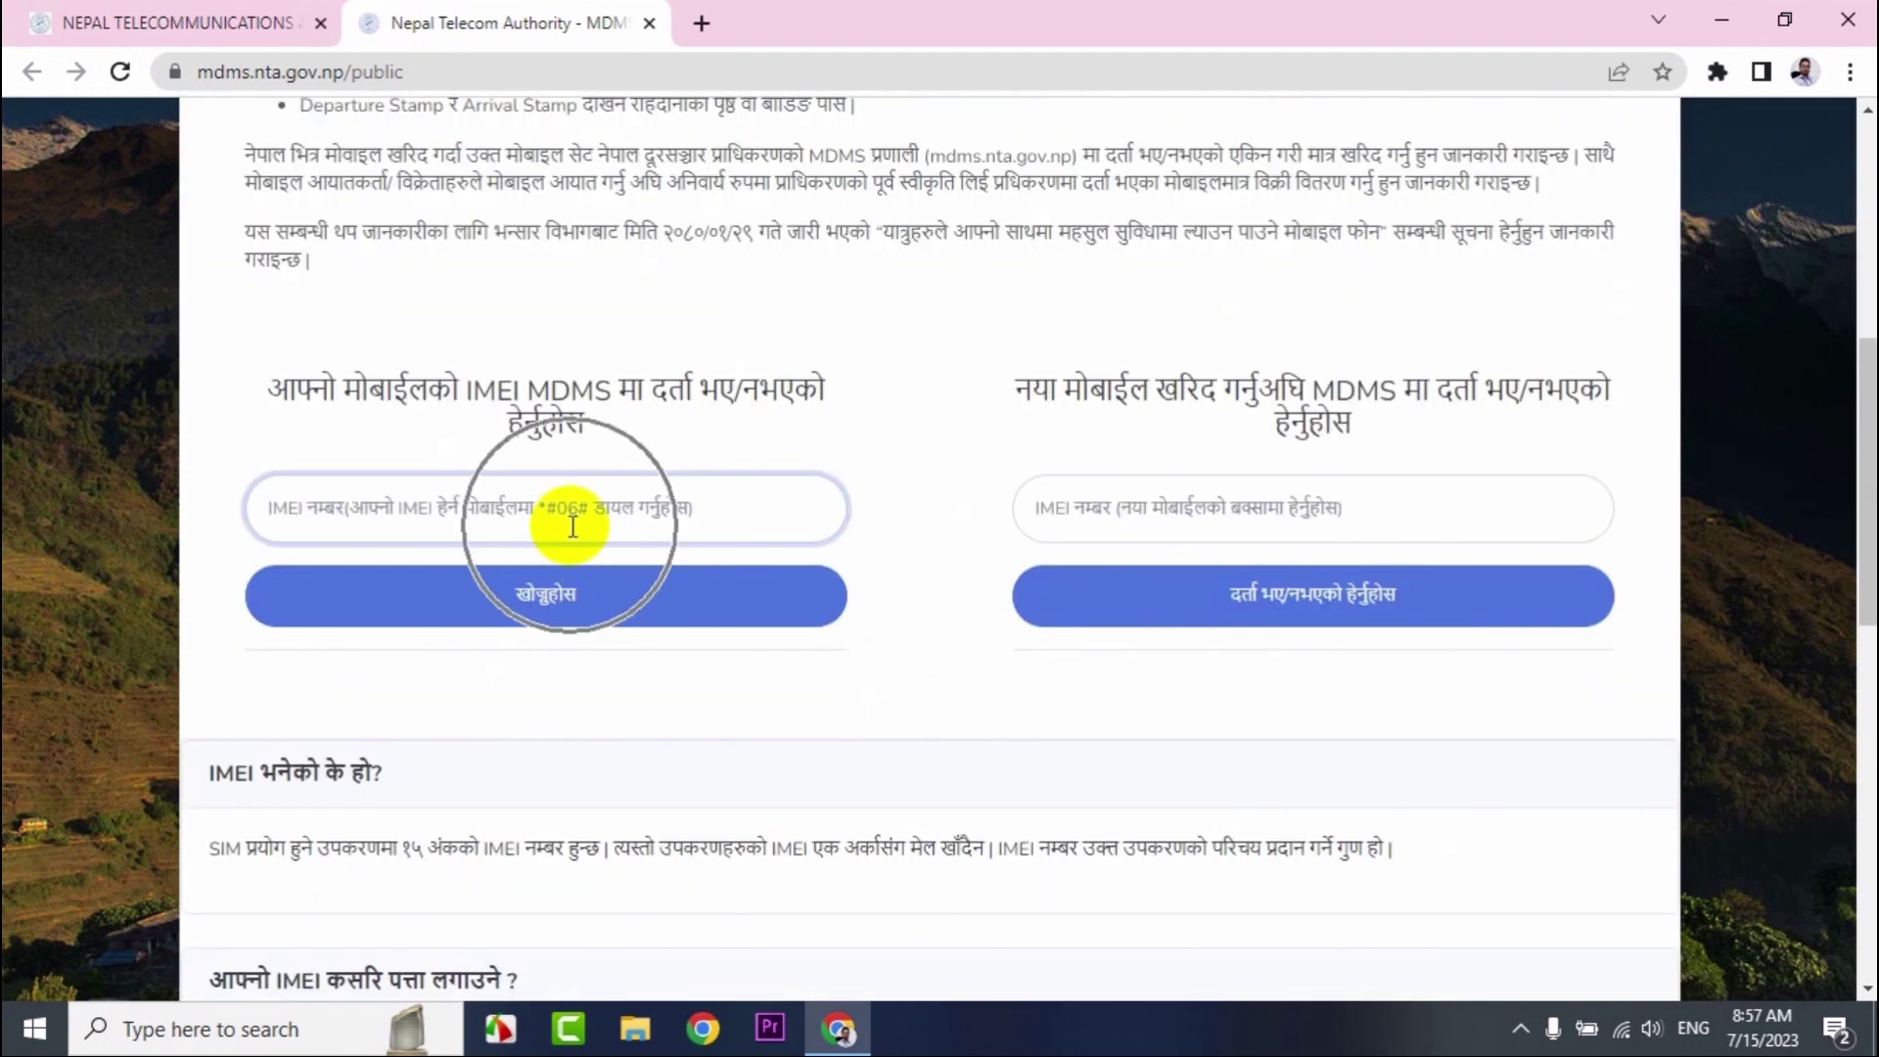
{"action": "scroll", "coordinate": [624, 491], "scroll_direction": "down", "scroll_amount": 1}
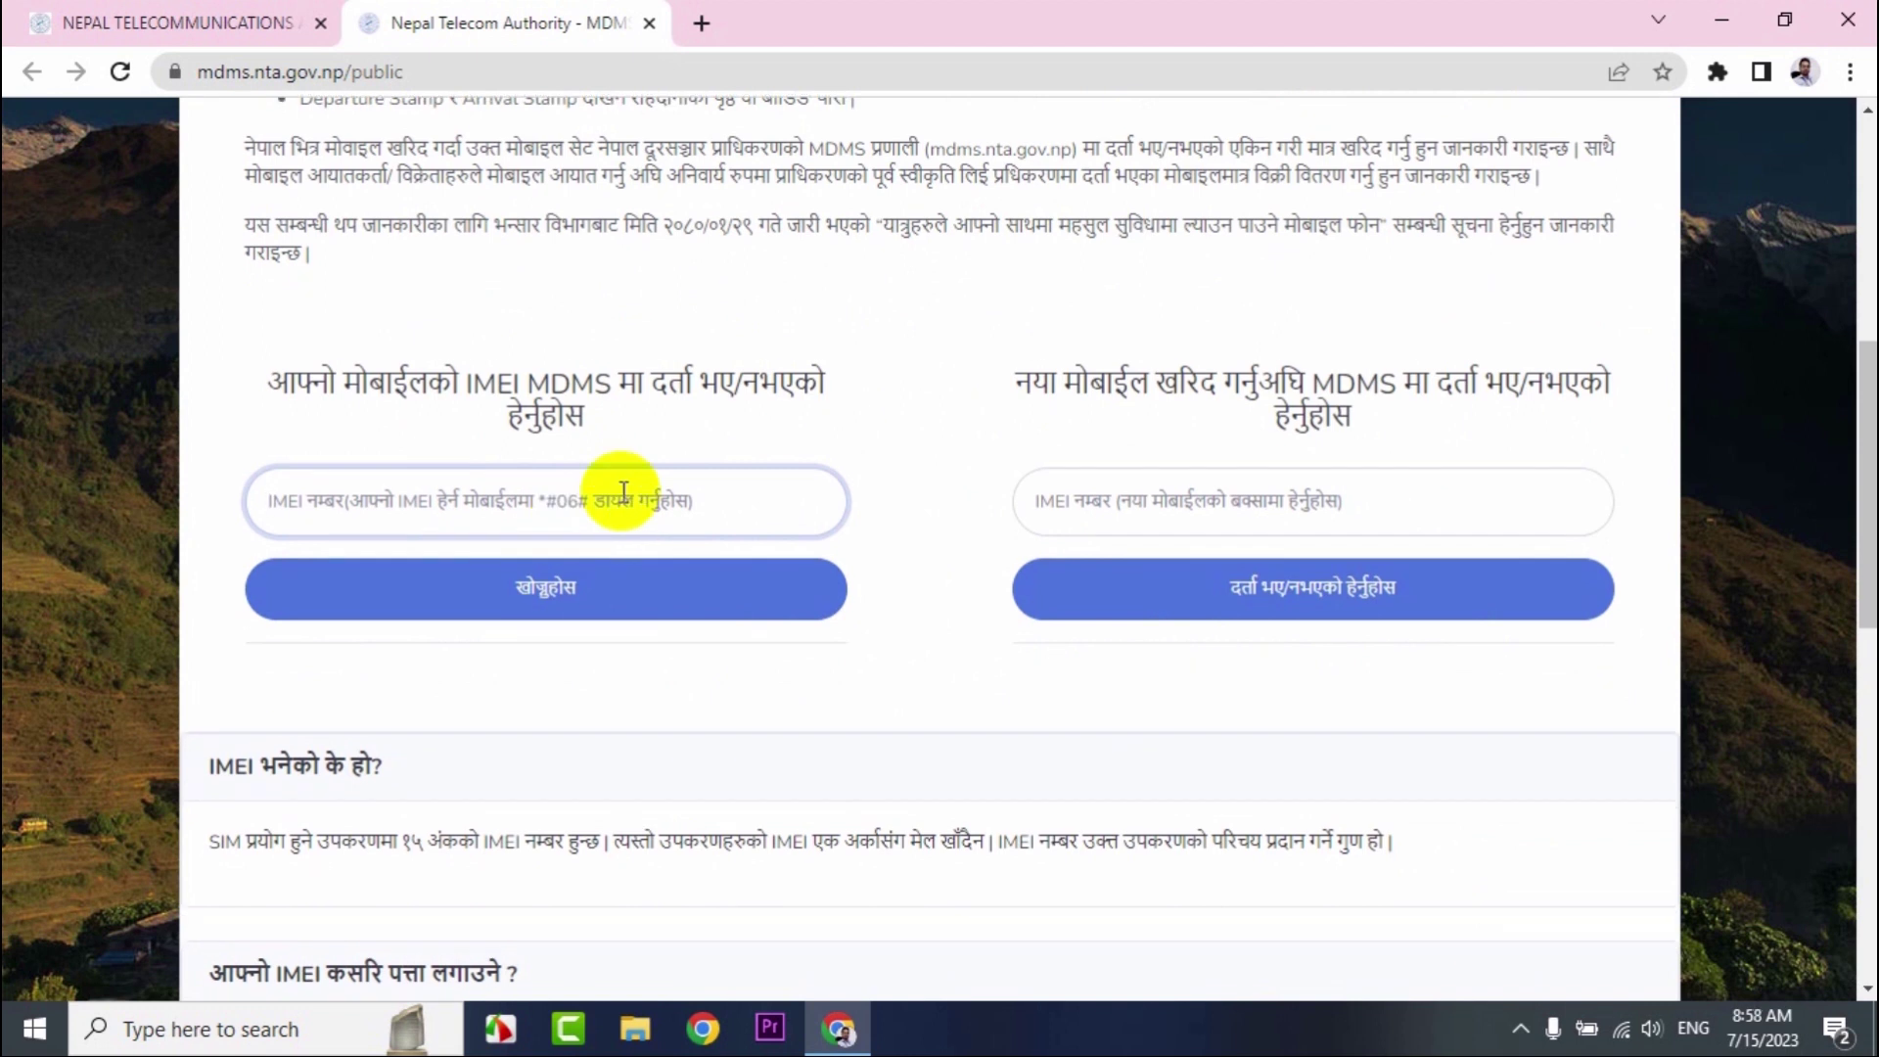
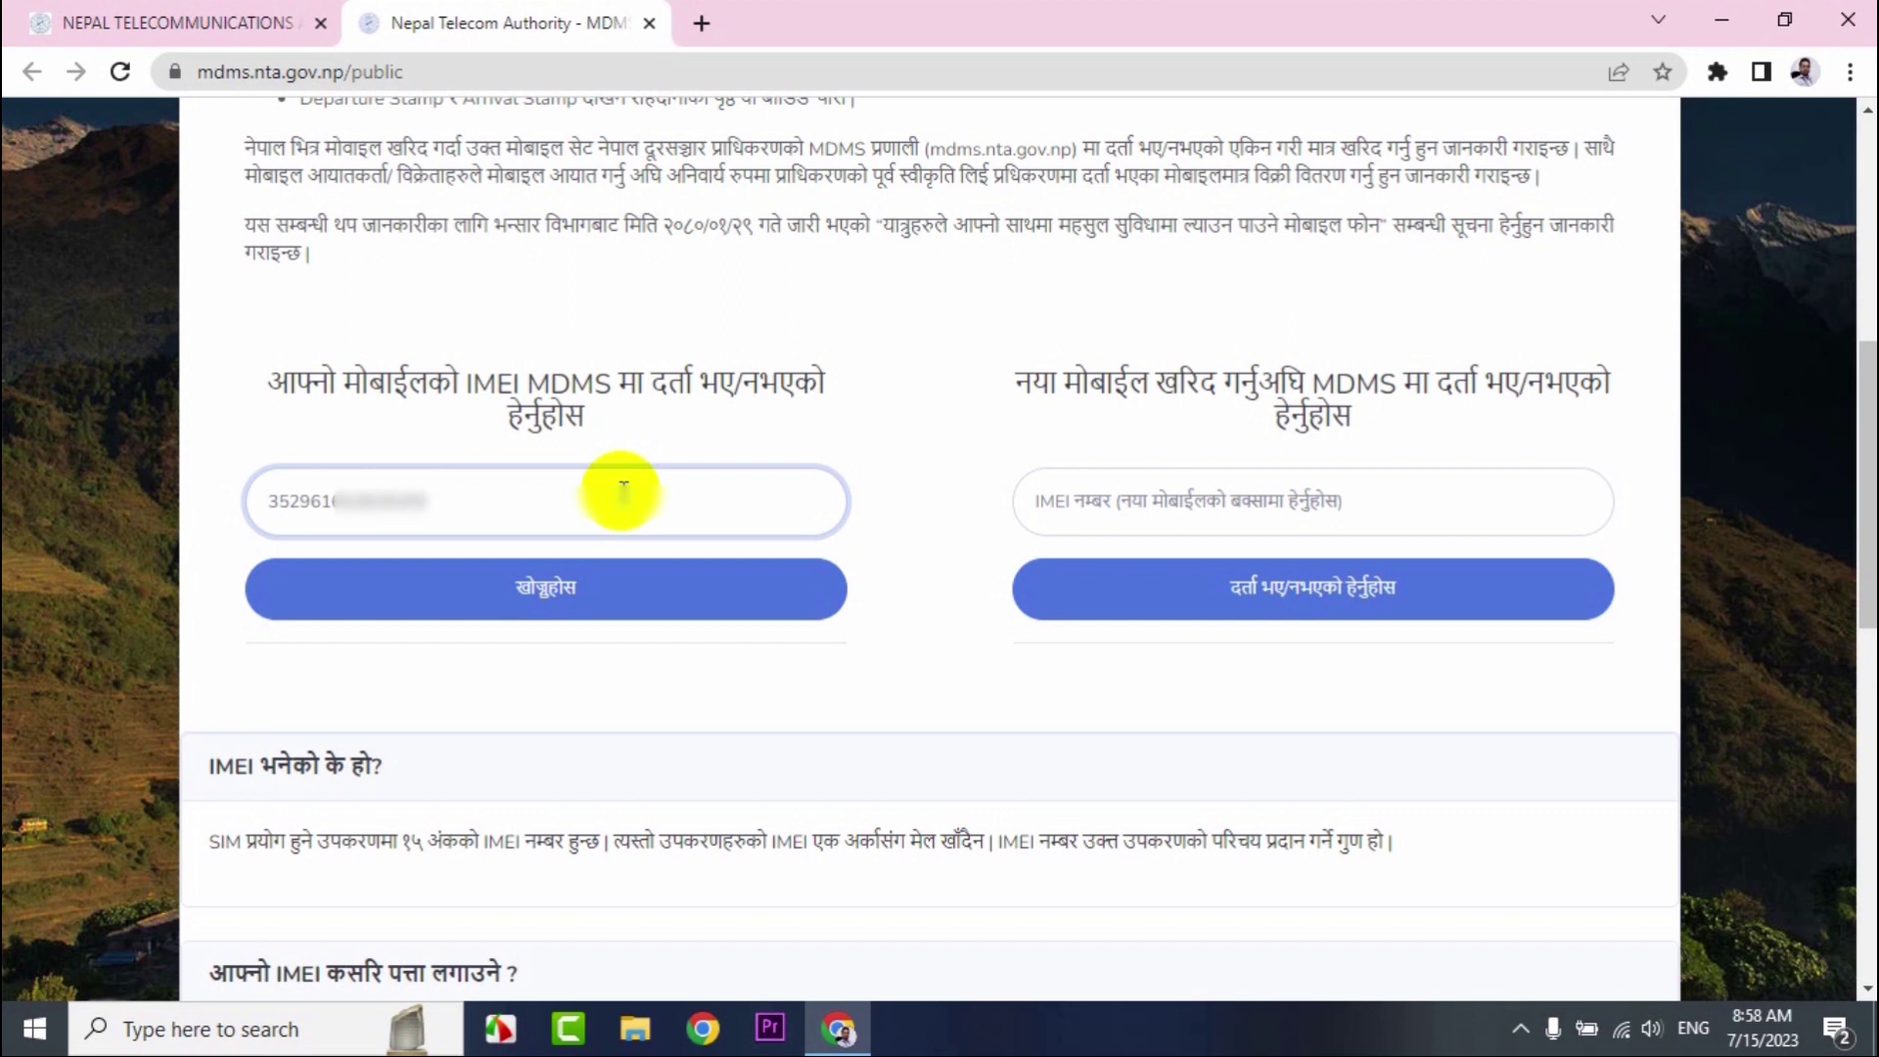
{"action": "left_click", "coordinate": [544, 589]}
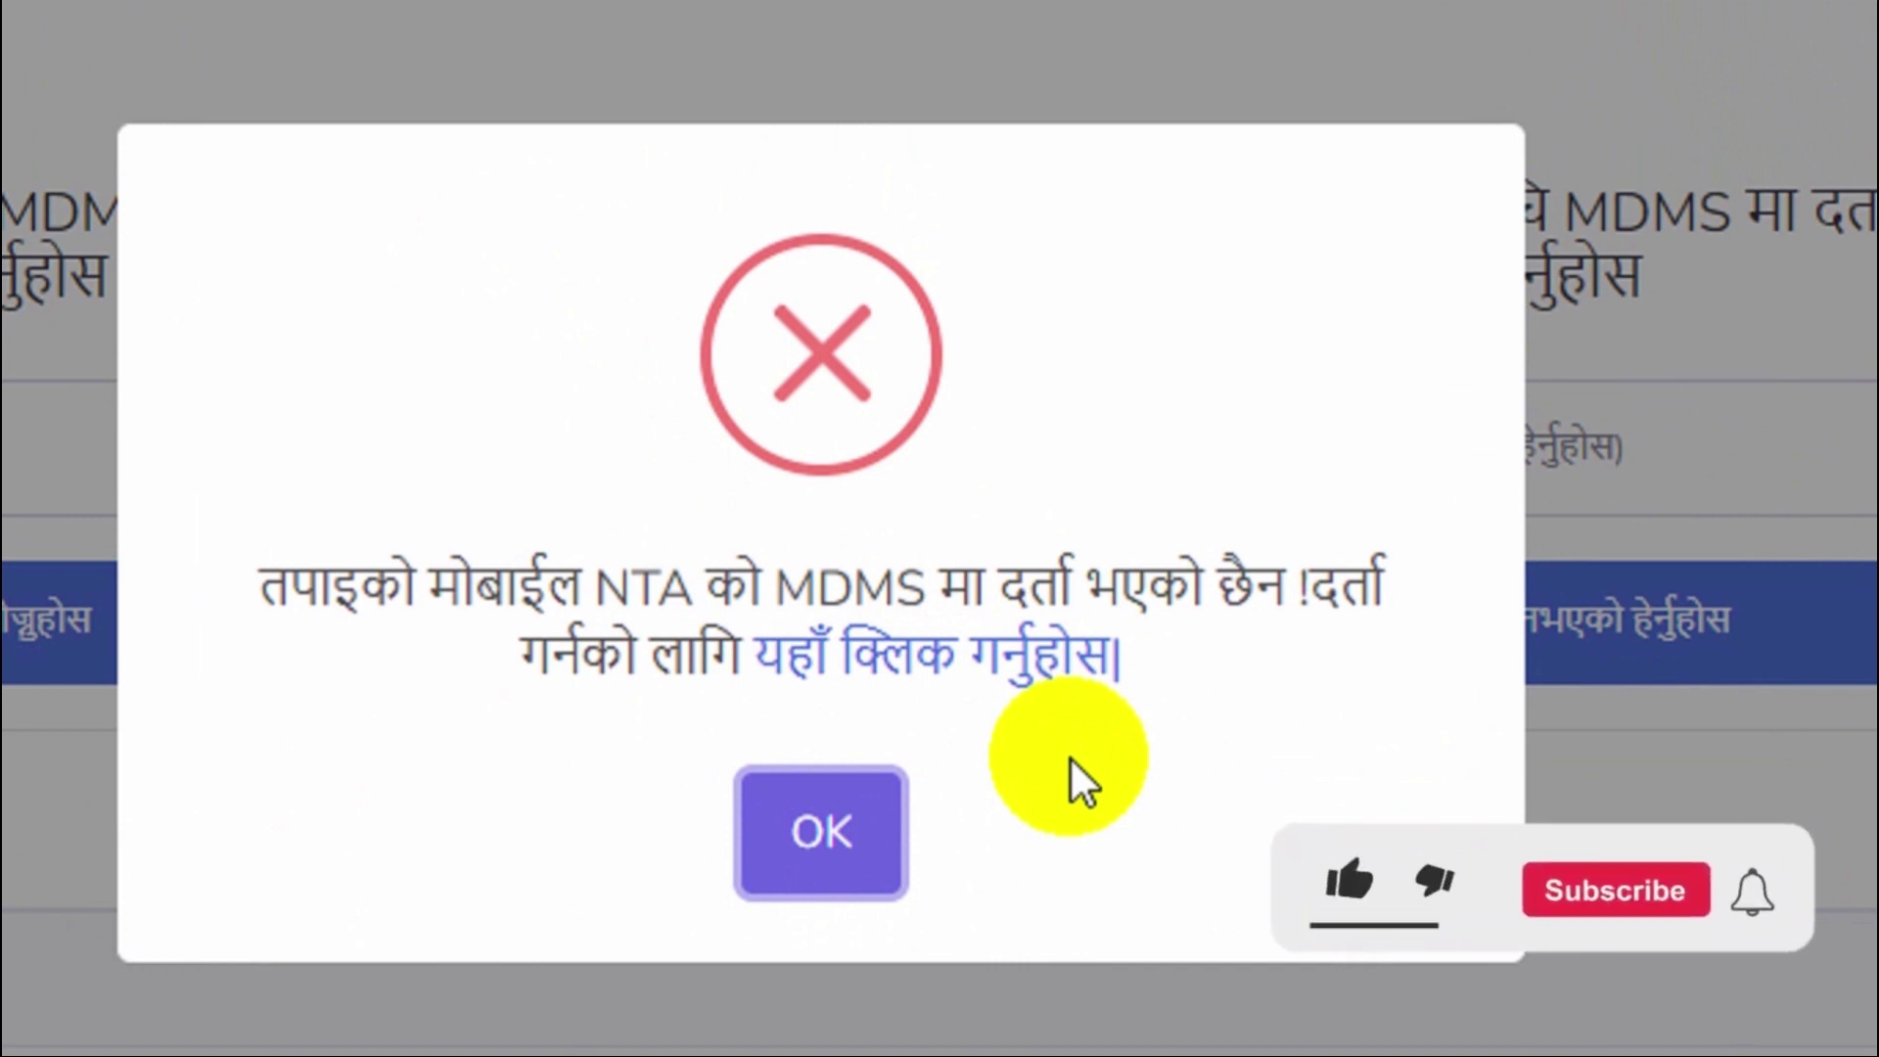
Follow the registration link to reach the MDMS Registrations Portal.
{"action": "left_click", "coordinate": [941, 663]}
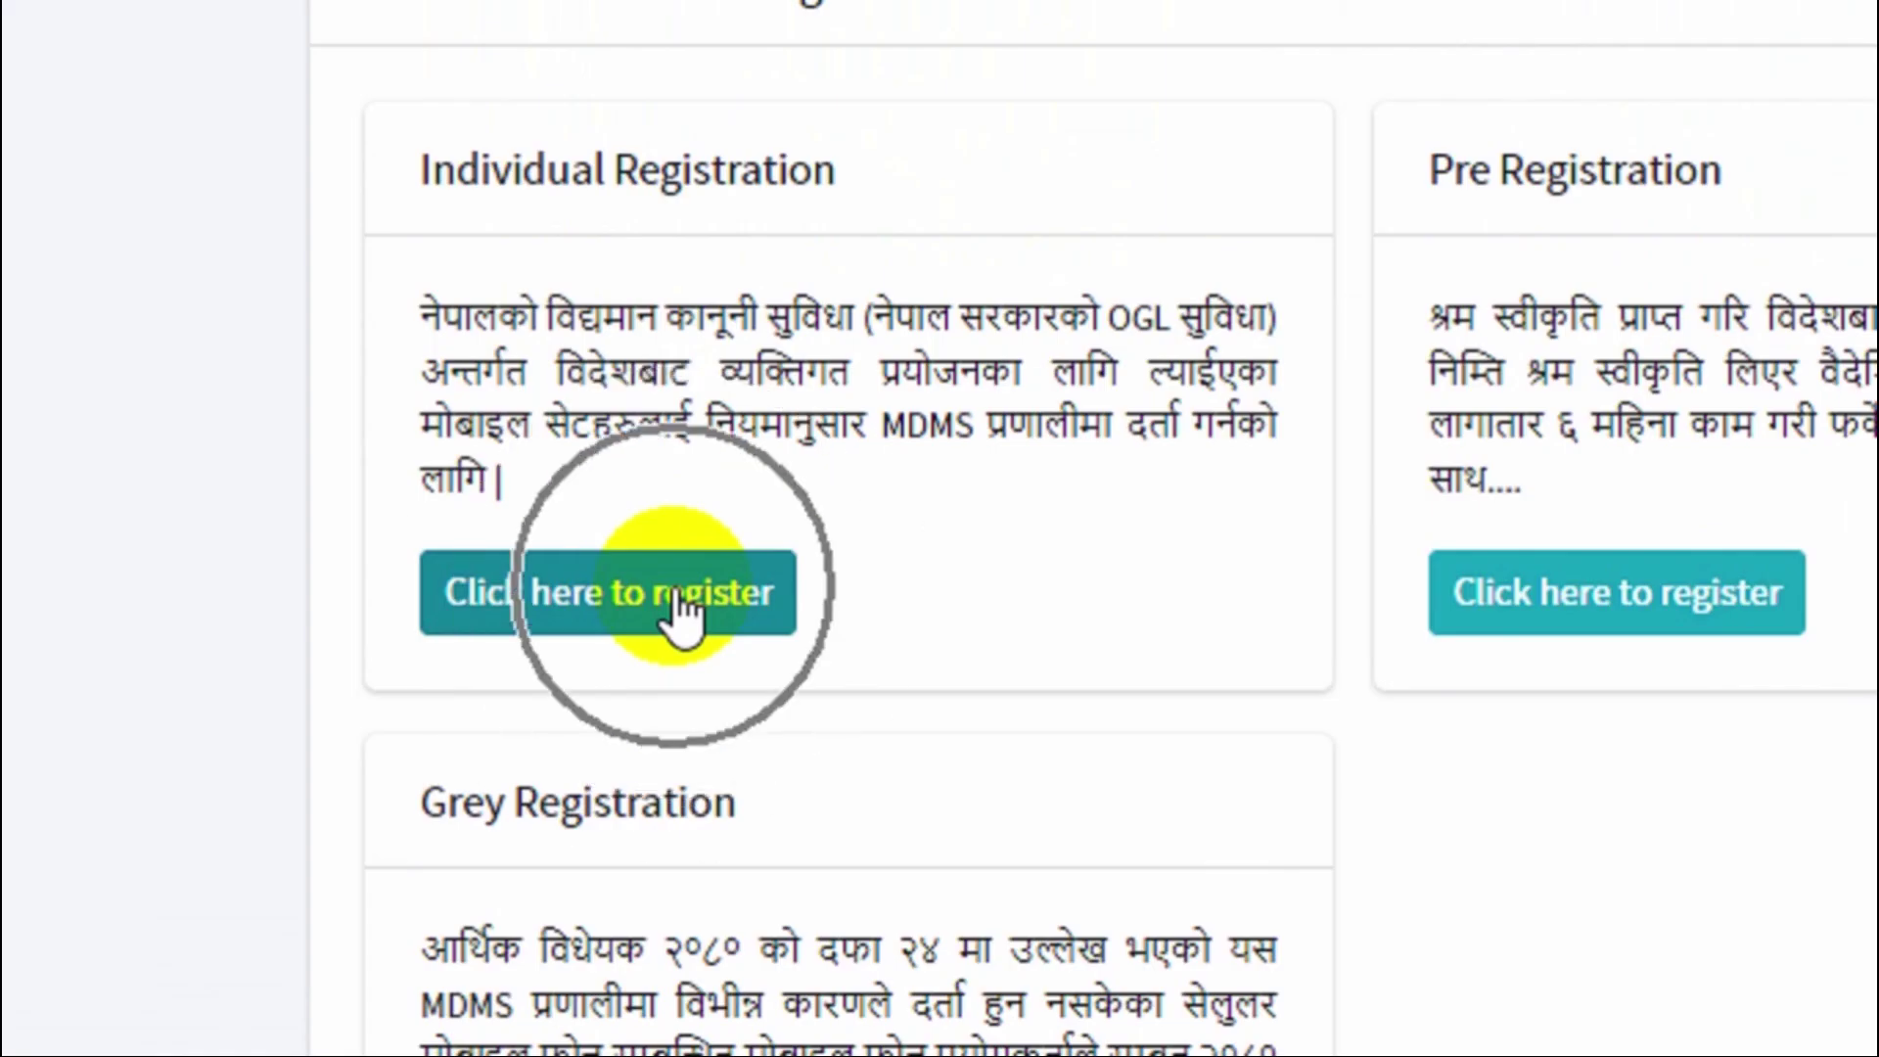
Choose Individual Registration to start the four-step registration form.
{"action": "left_click", "coordinate": [339, 534]}
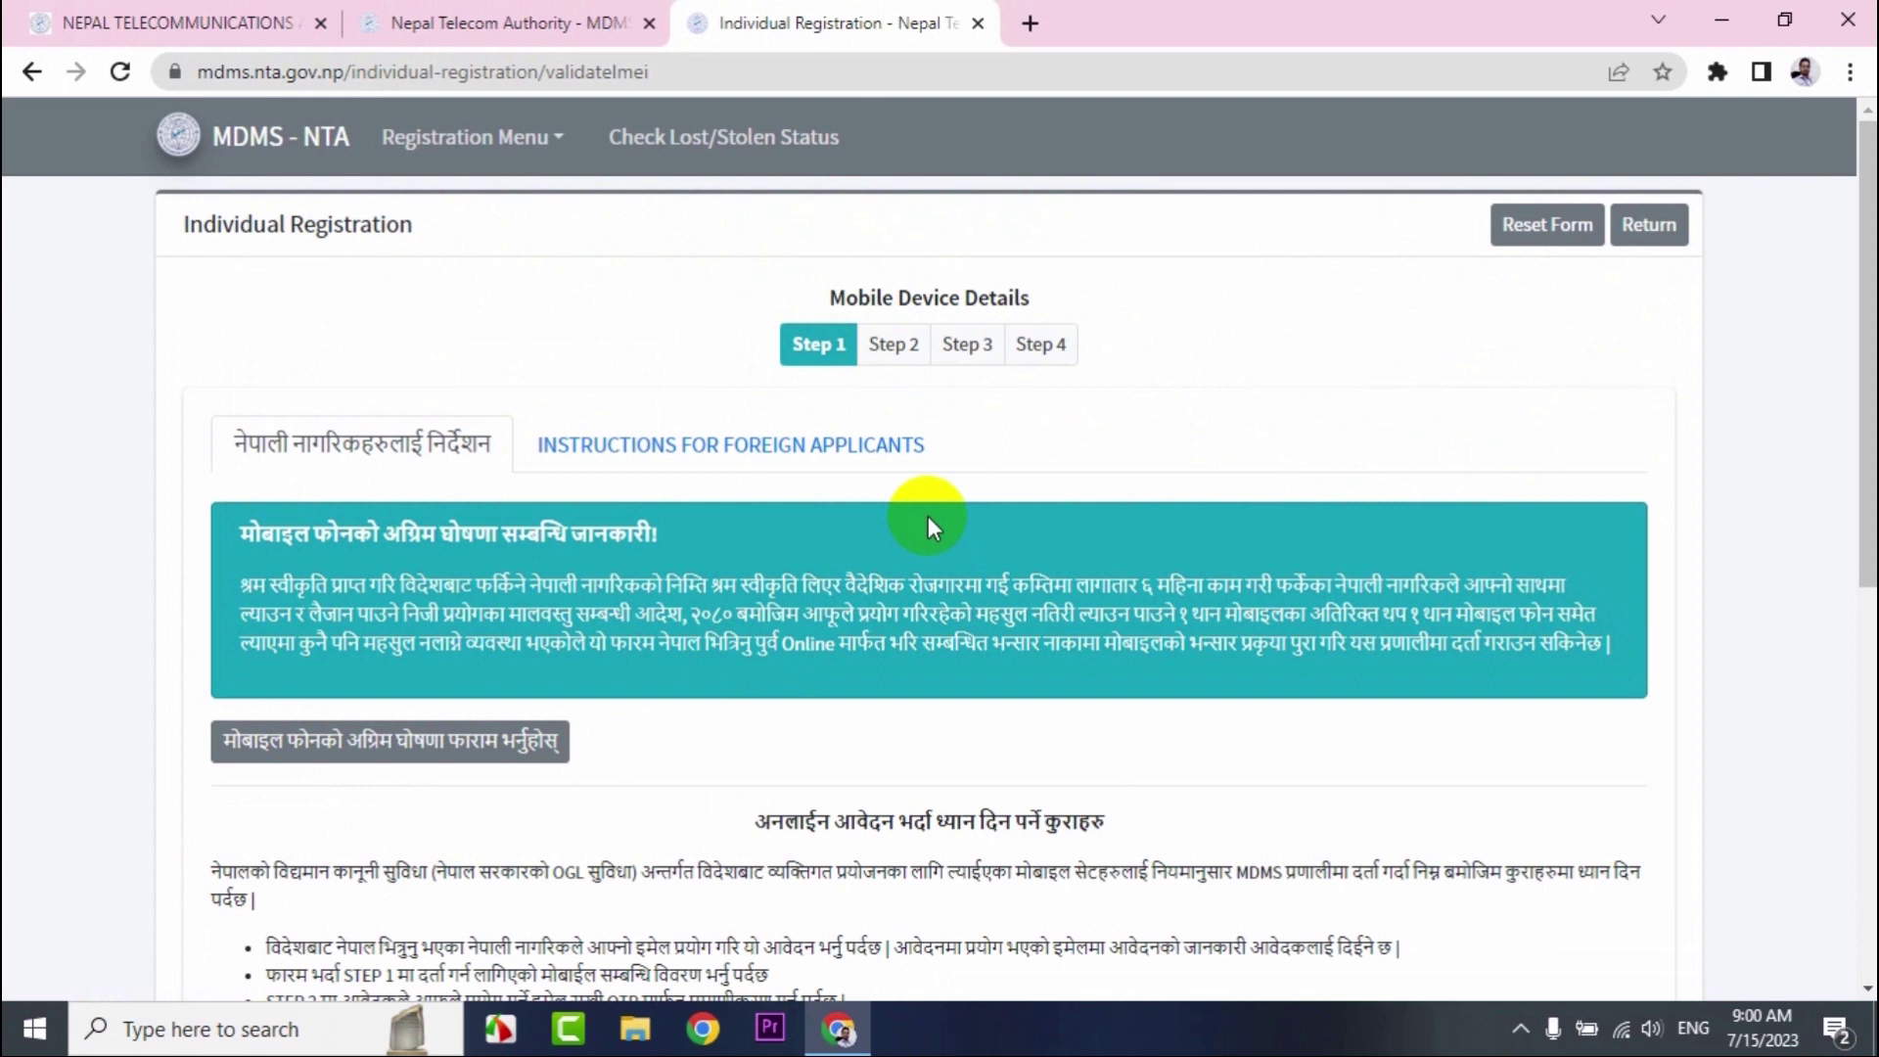
Paste the IMEI, mark the Samsung SM-M336K as in use, and validate it to reach Step 2.
{"action": "scroll", "coordinate": [1038, 548], "scroll_direction": "down", "scroll_amount": 1}
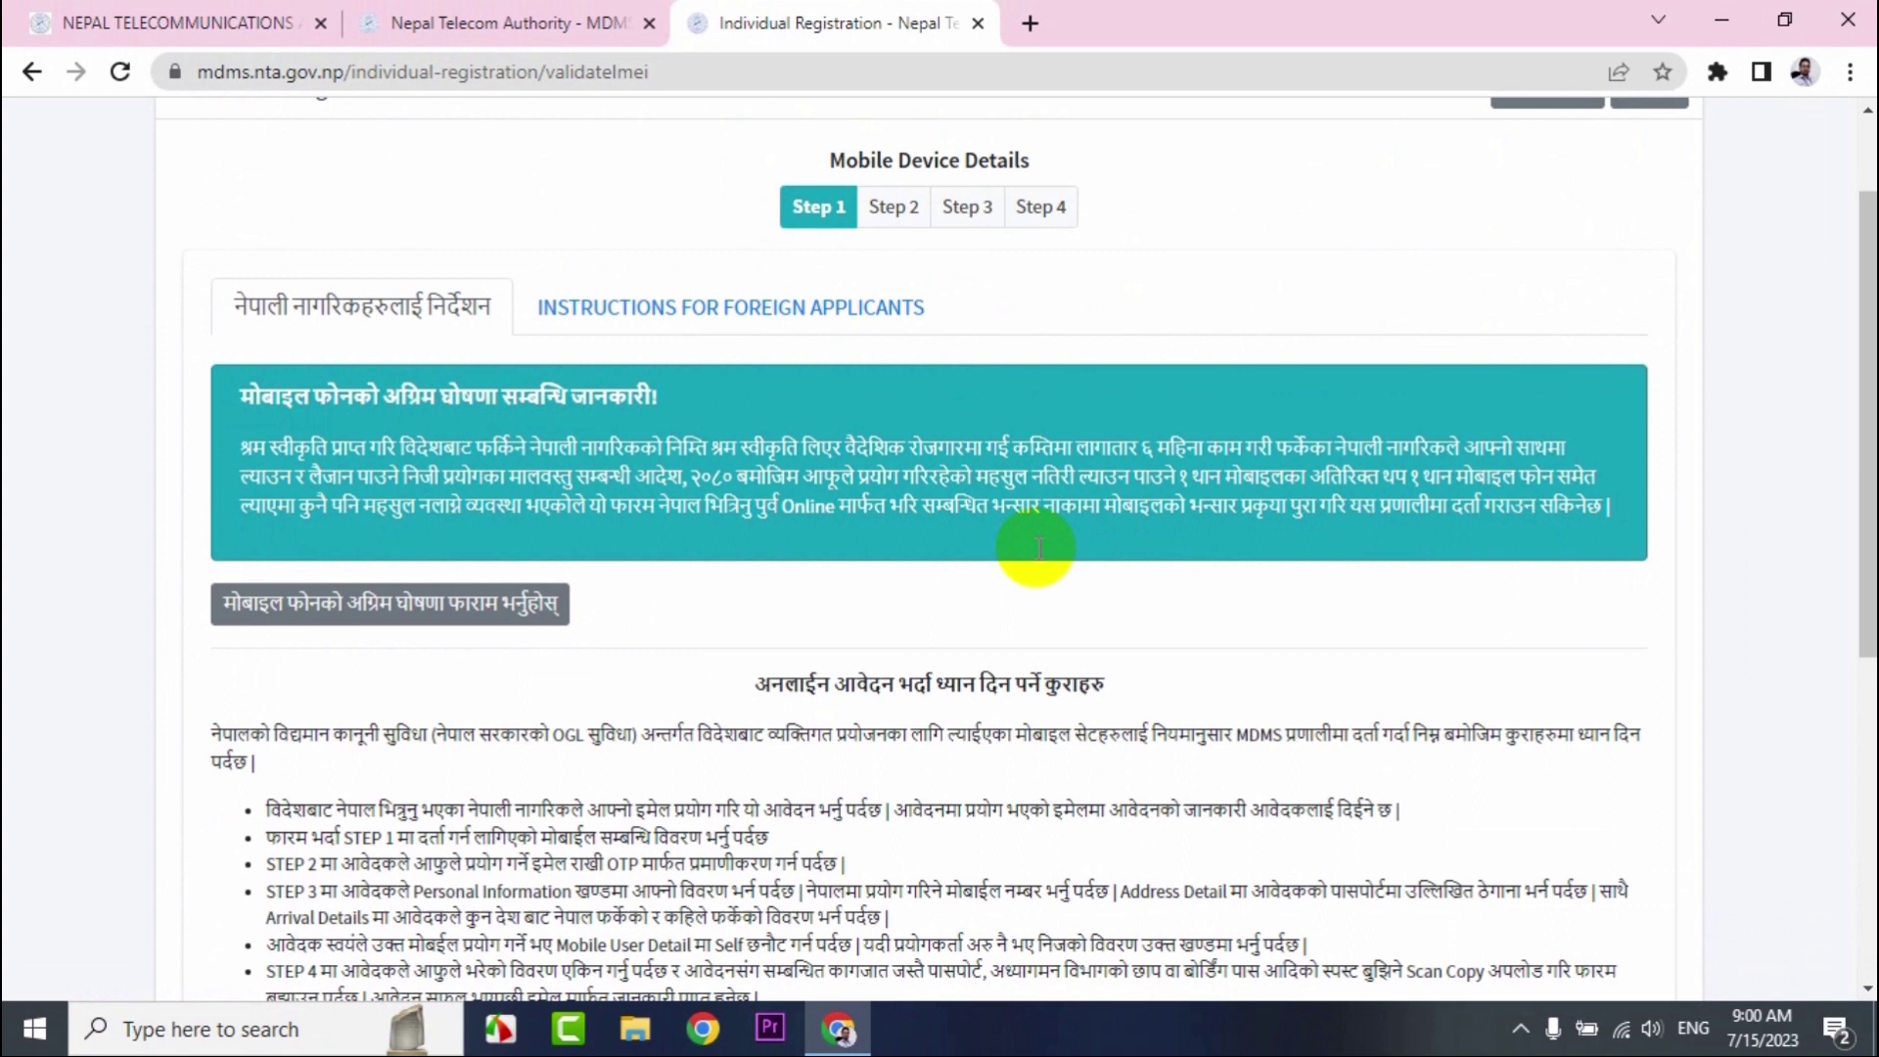
{"action": "scroll", "coordinate": [1039, 548], "scroll_direction": "down", "scroll_amount": 5}
{"action": "scroll", "coordinate": [936, 727], "scroll_direction": "down", "scroll_amount": 1}
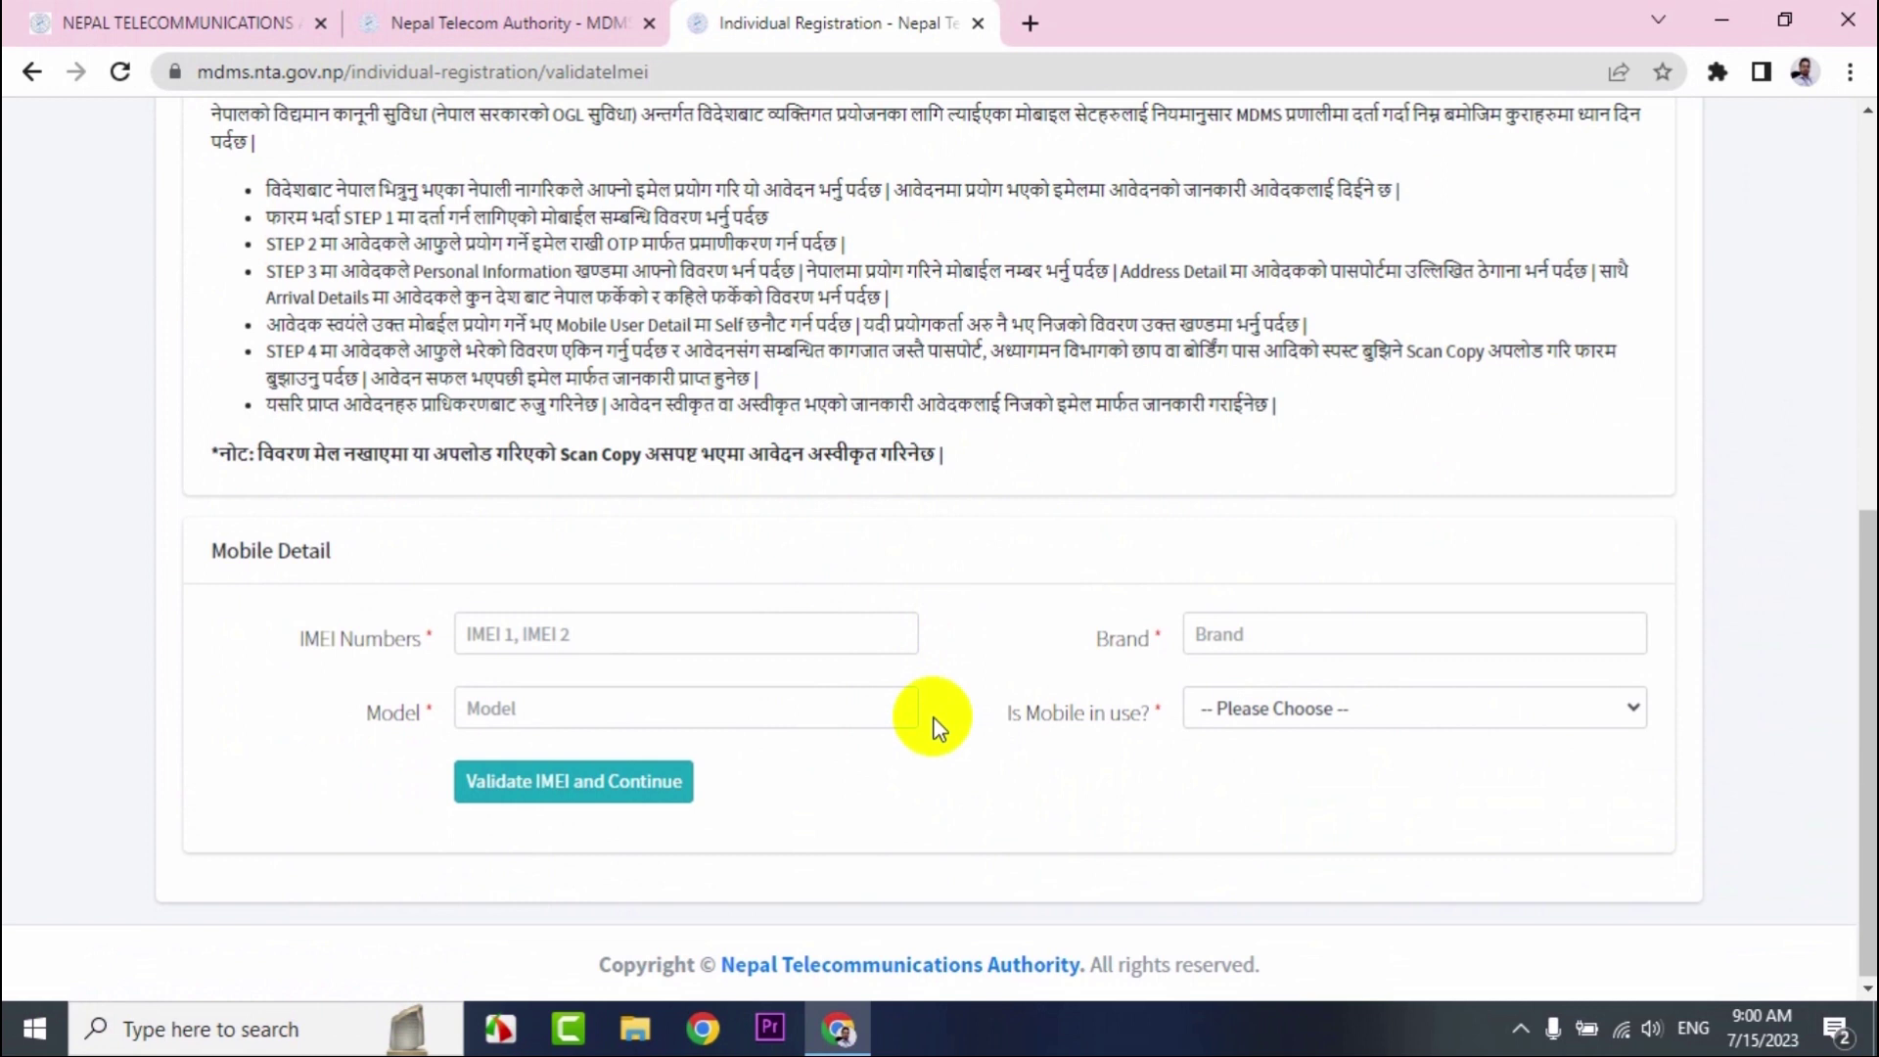
{"action": "key", "text": "ctrl+v"}
{"action": "left_click", "coordinate": [587, 712]}
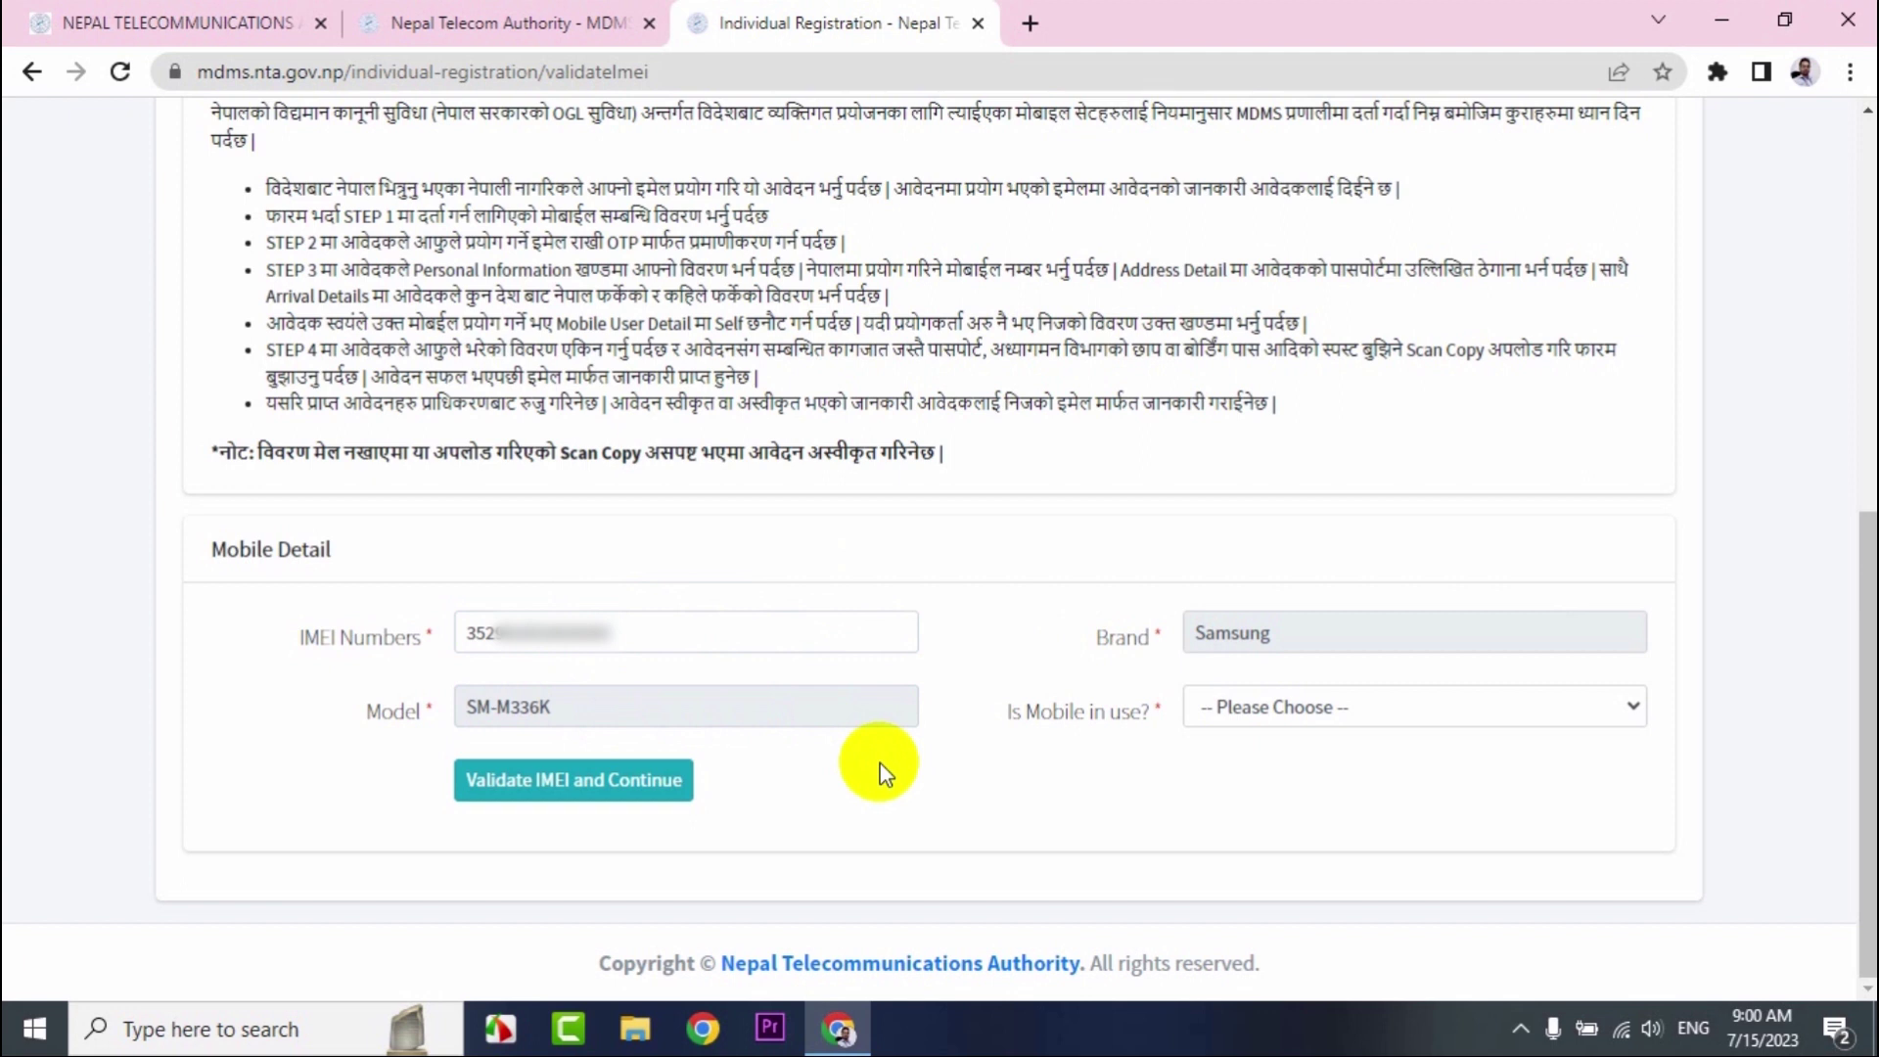
{"action": "left_click", "coordinate": [1284, 715]}
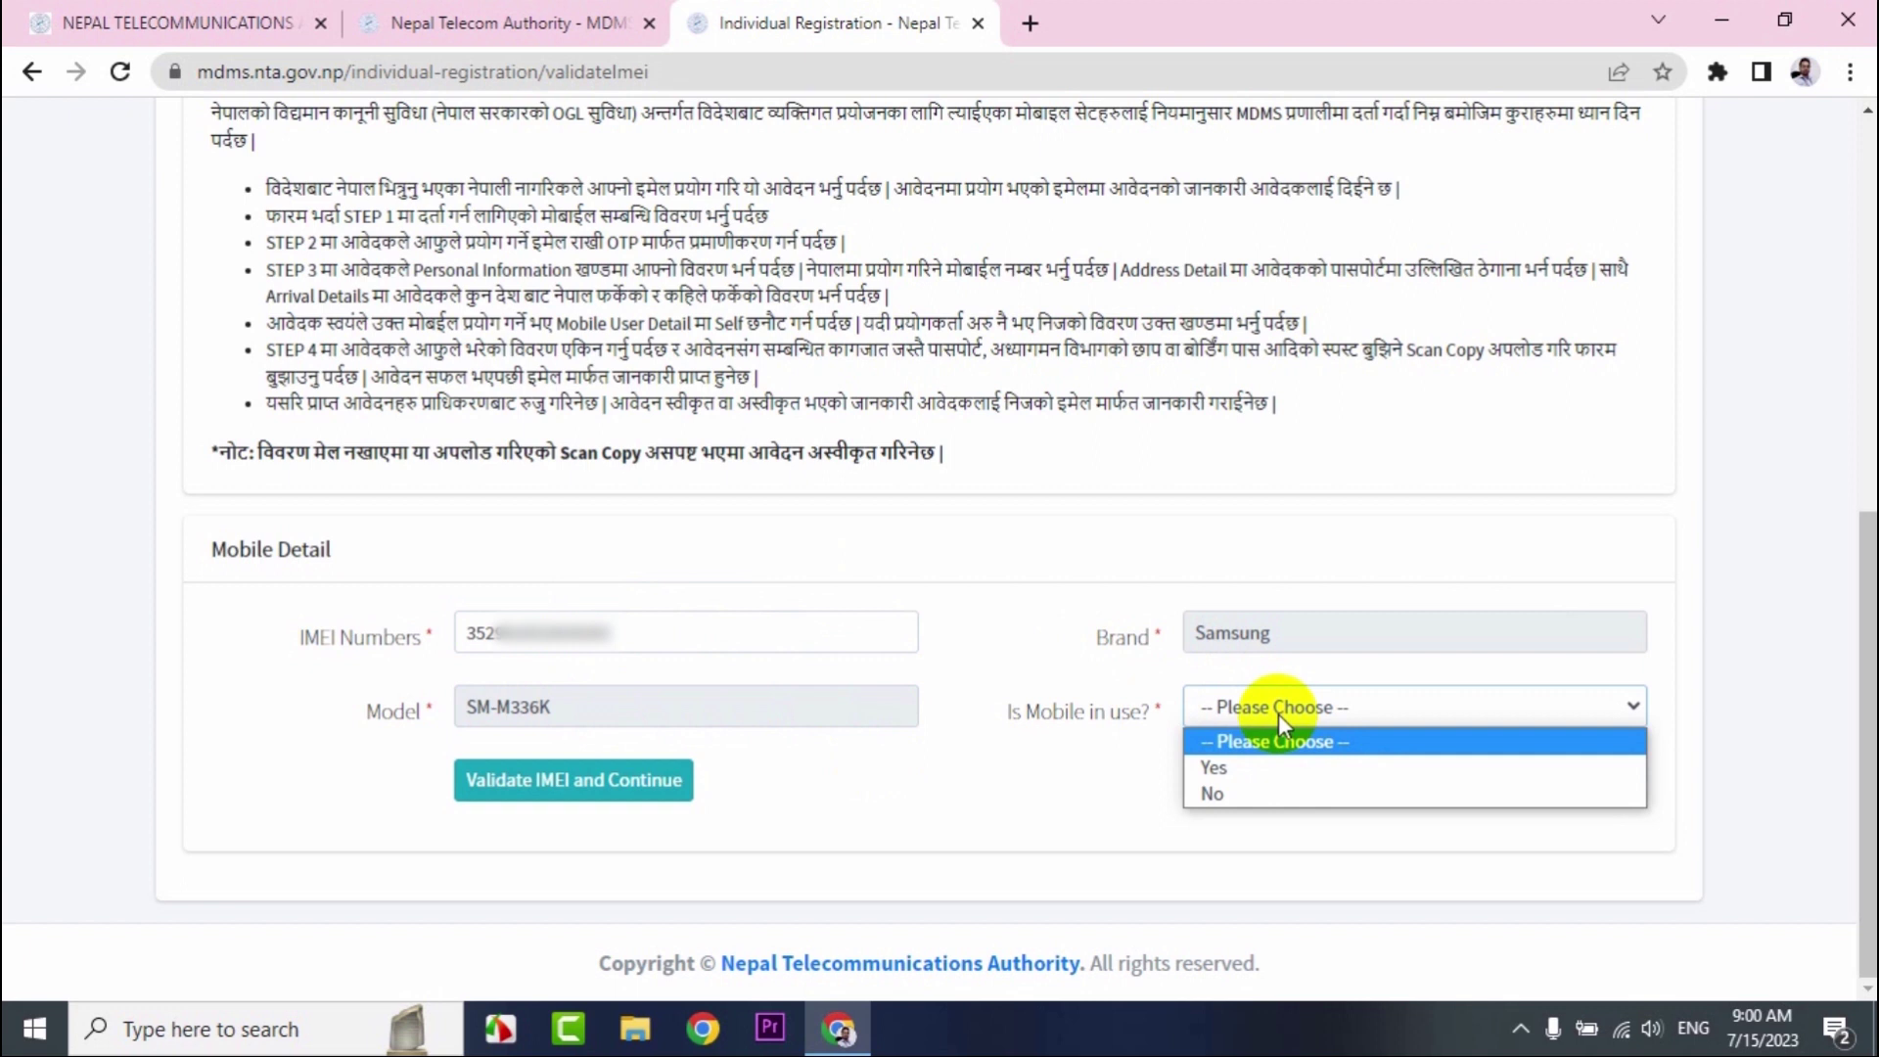
{"action": "left_click", "coordinate": [1237, 766]}
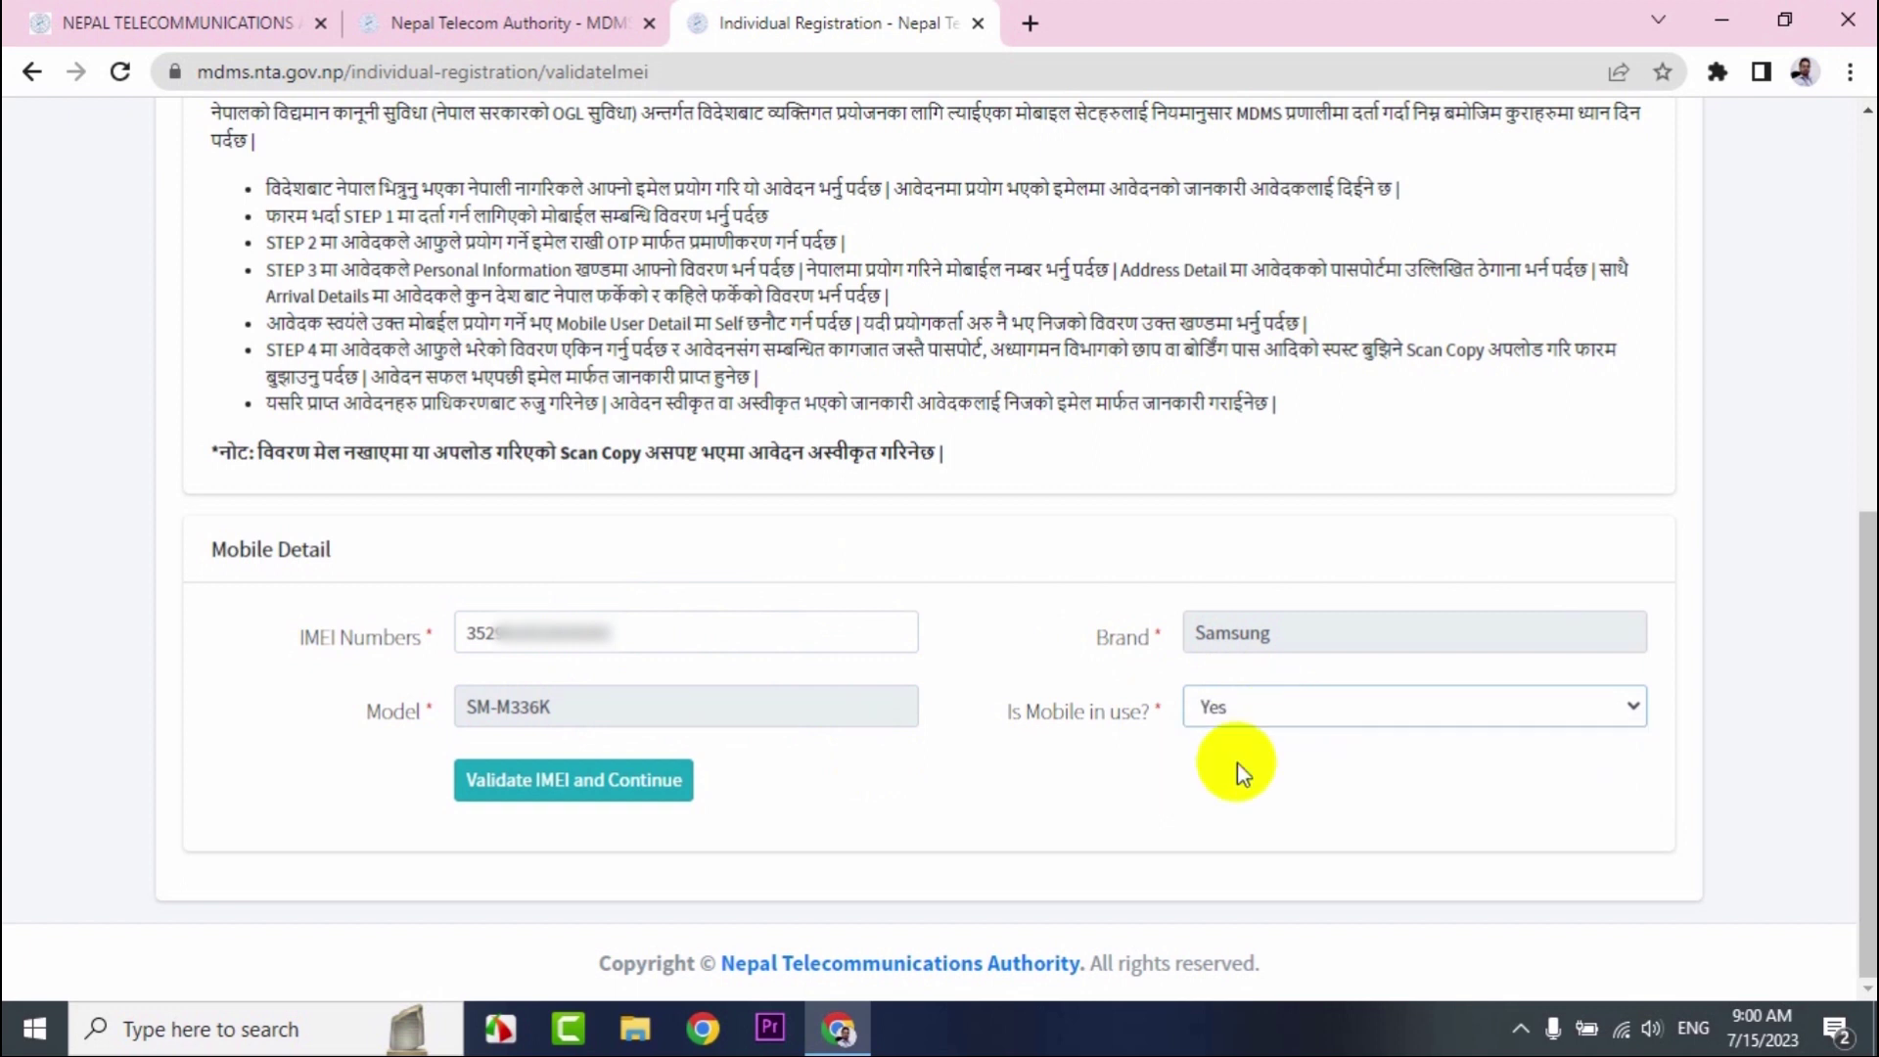
{"action": "left_click", "coordinate": [608, 789]}
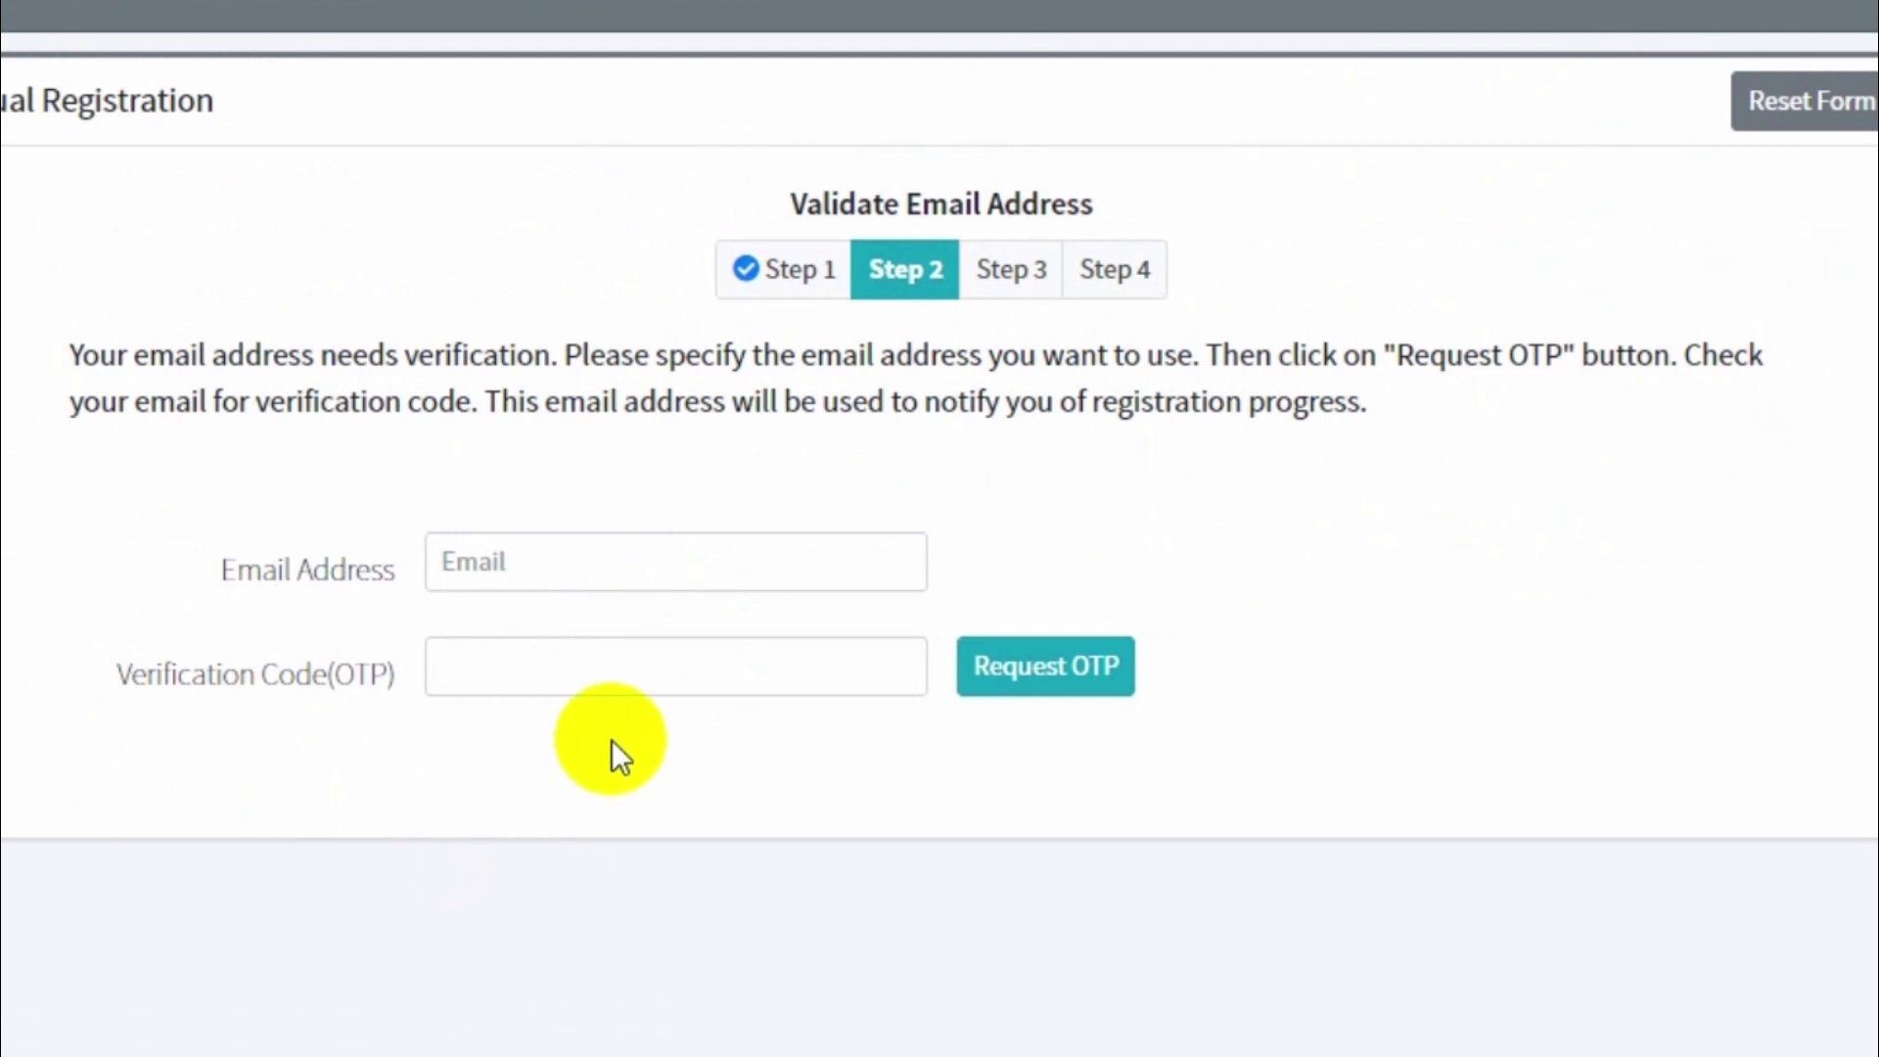
{"action": "left_click", "coordinate": [541, 559]}
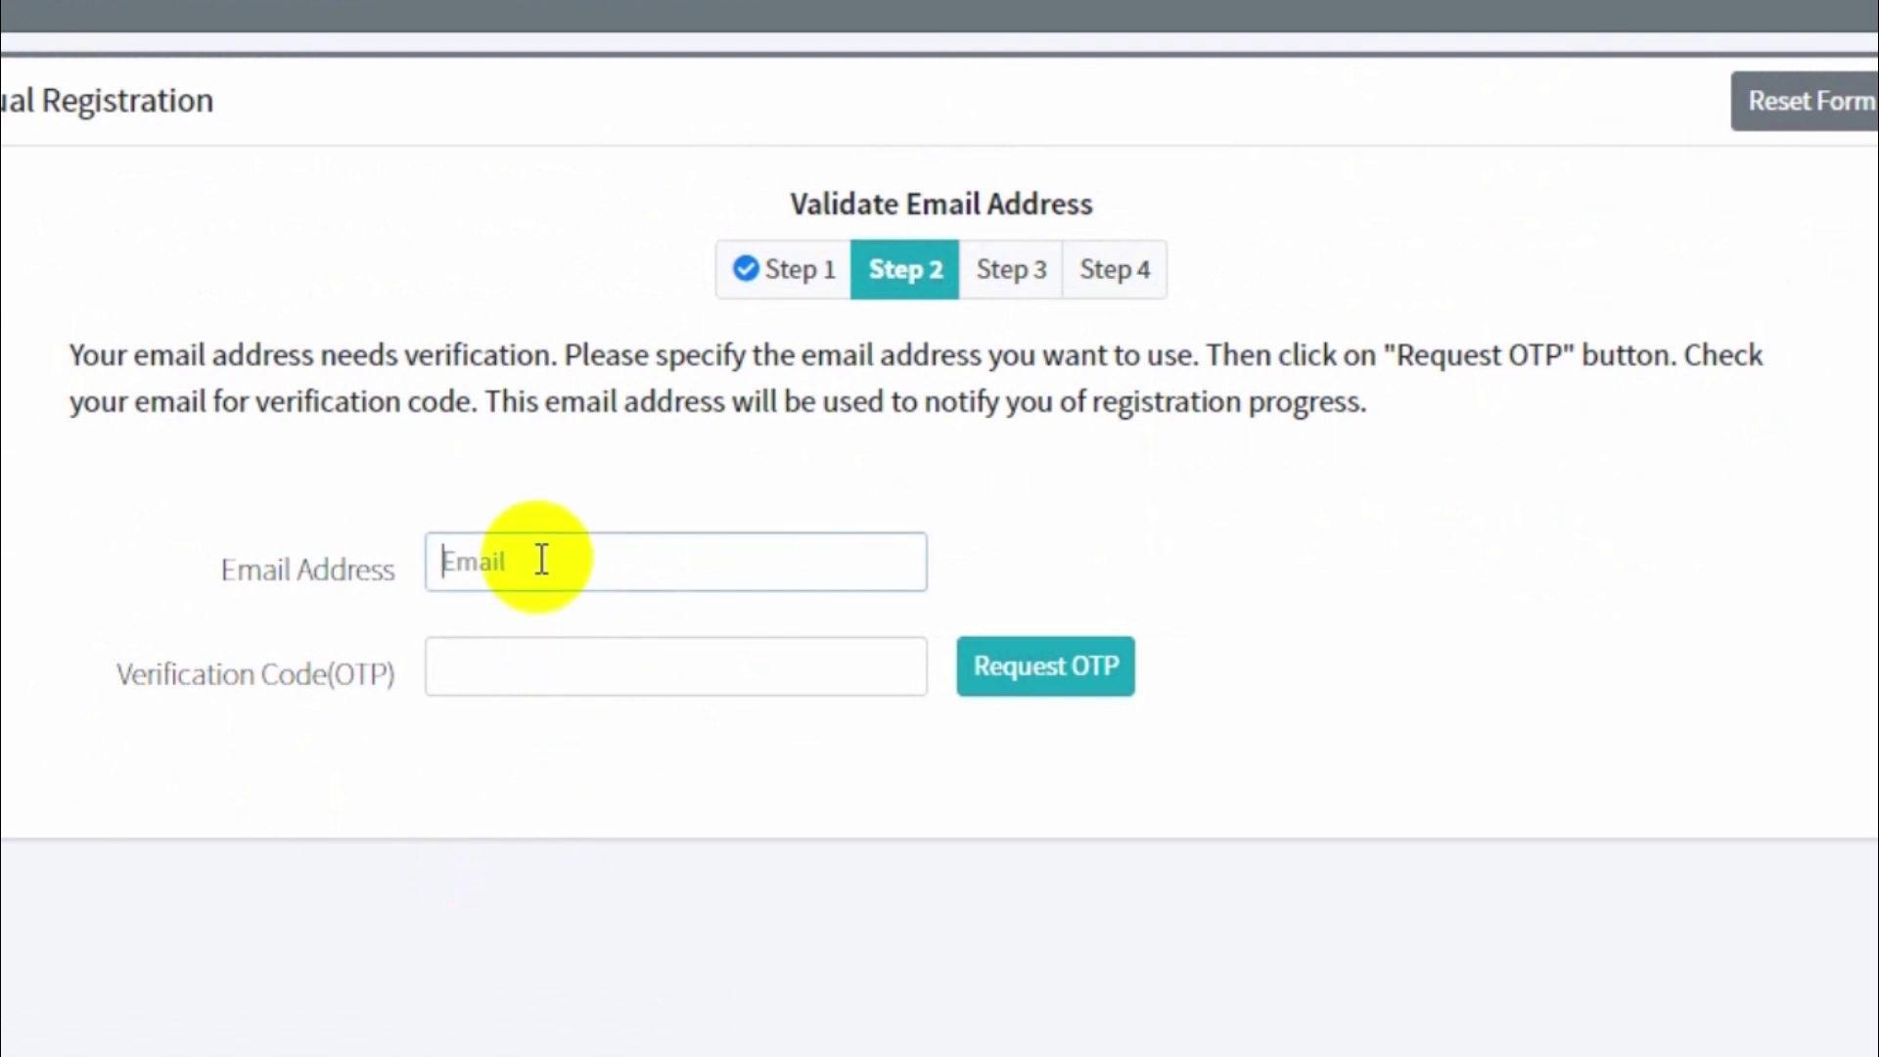
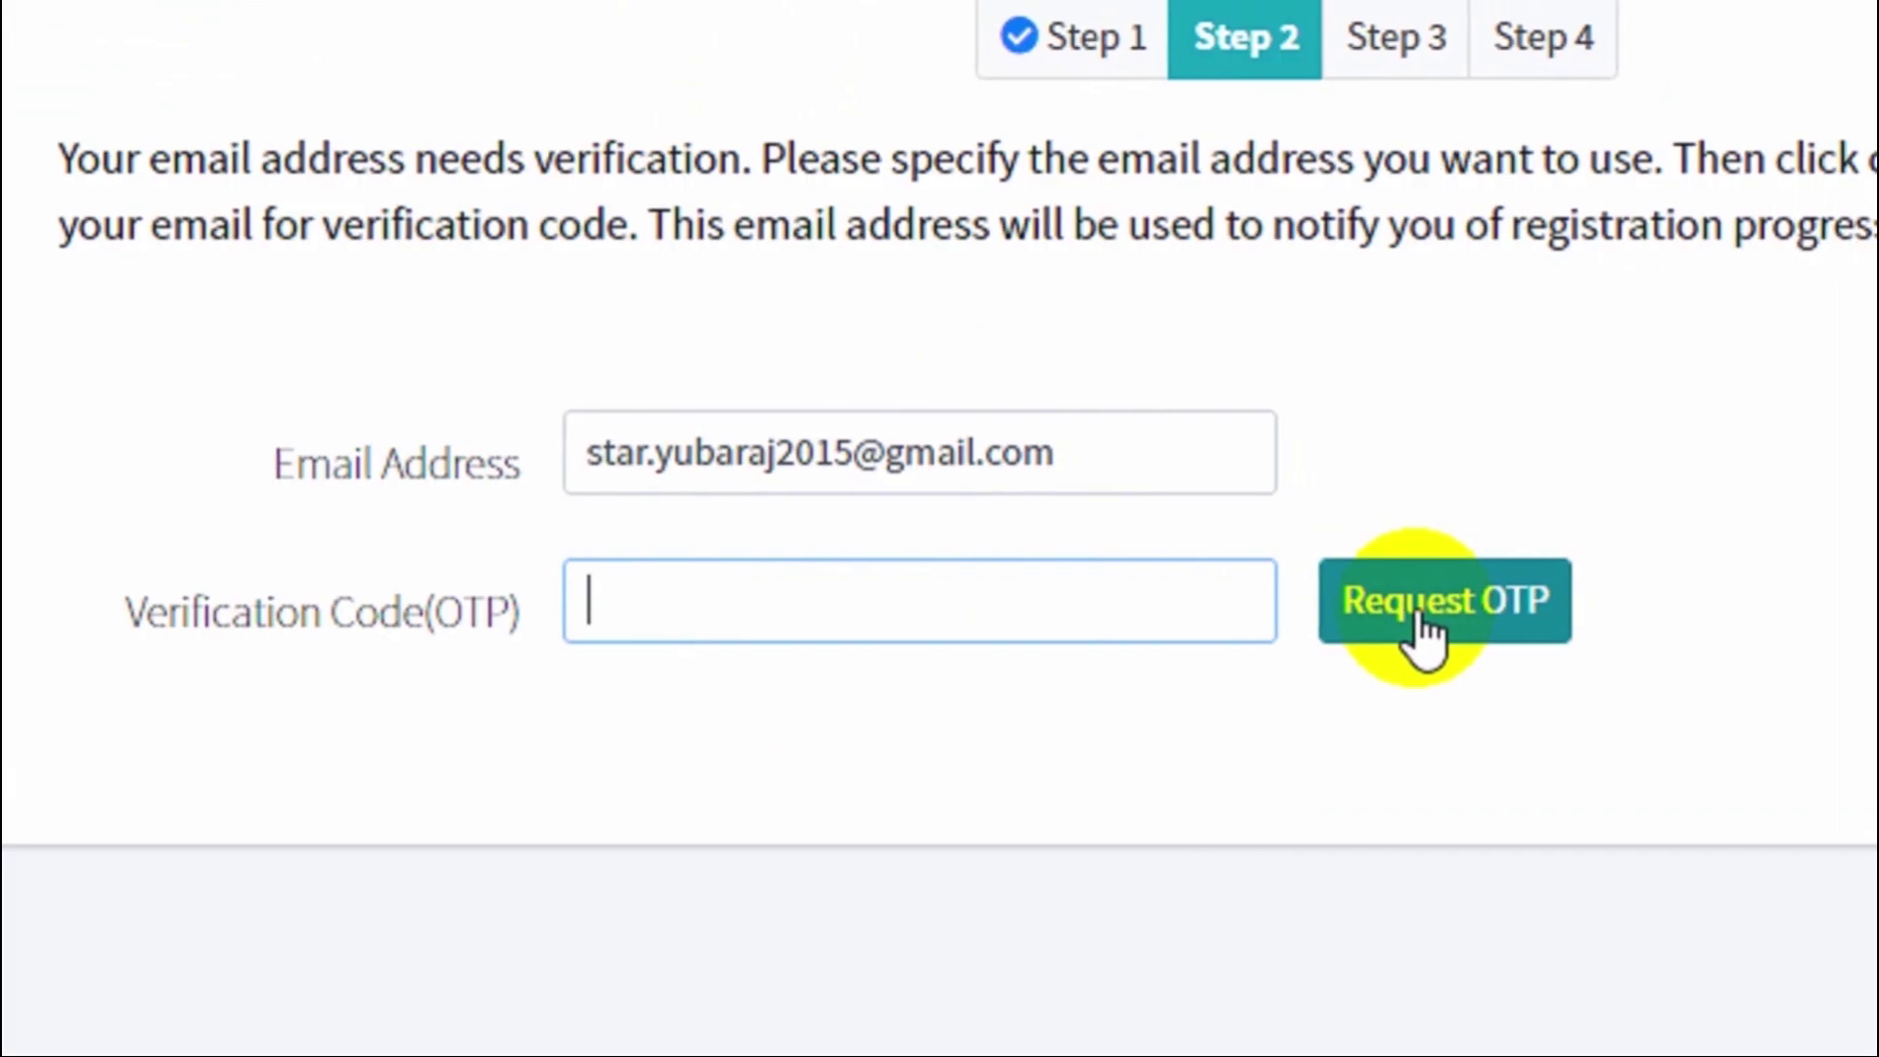
Enter the applicant's e-mail address and request an OTP, acknowledging the confirmation notice.
{"action": "left_click", "coordinate": [1003, 631]}
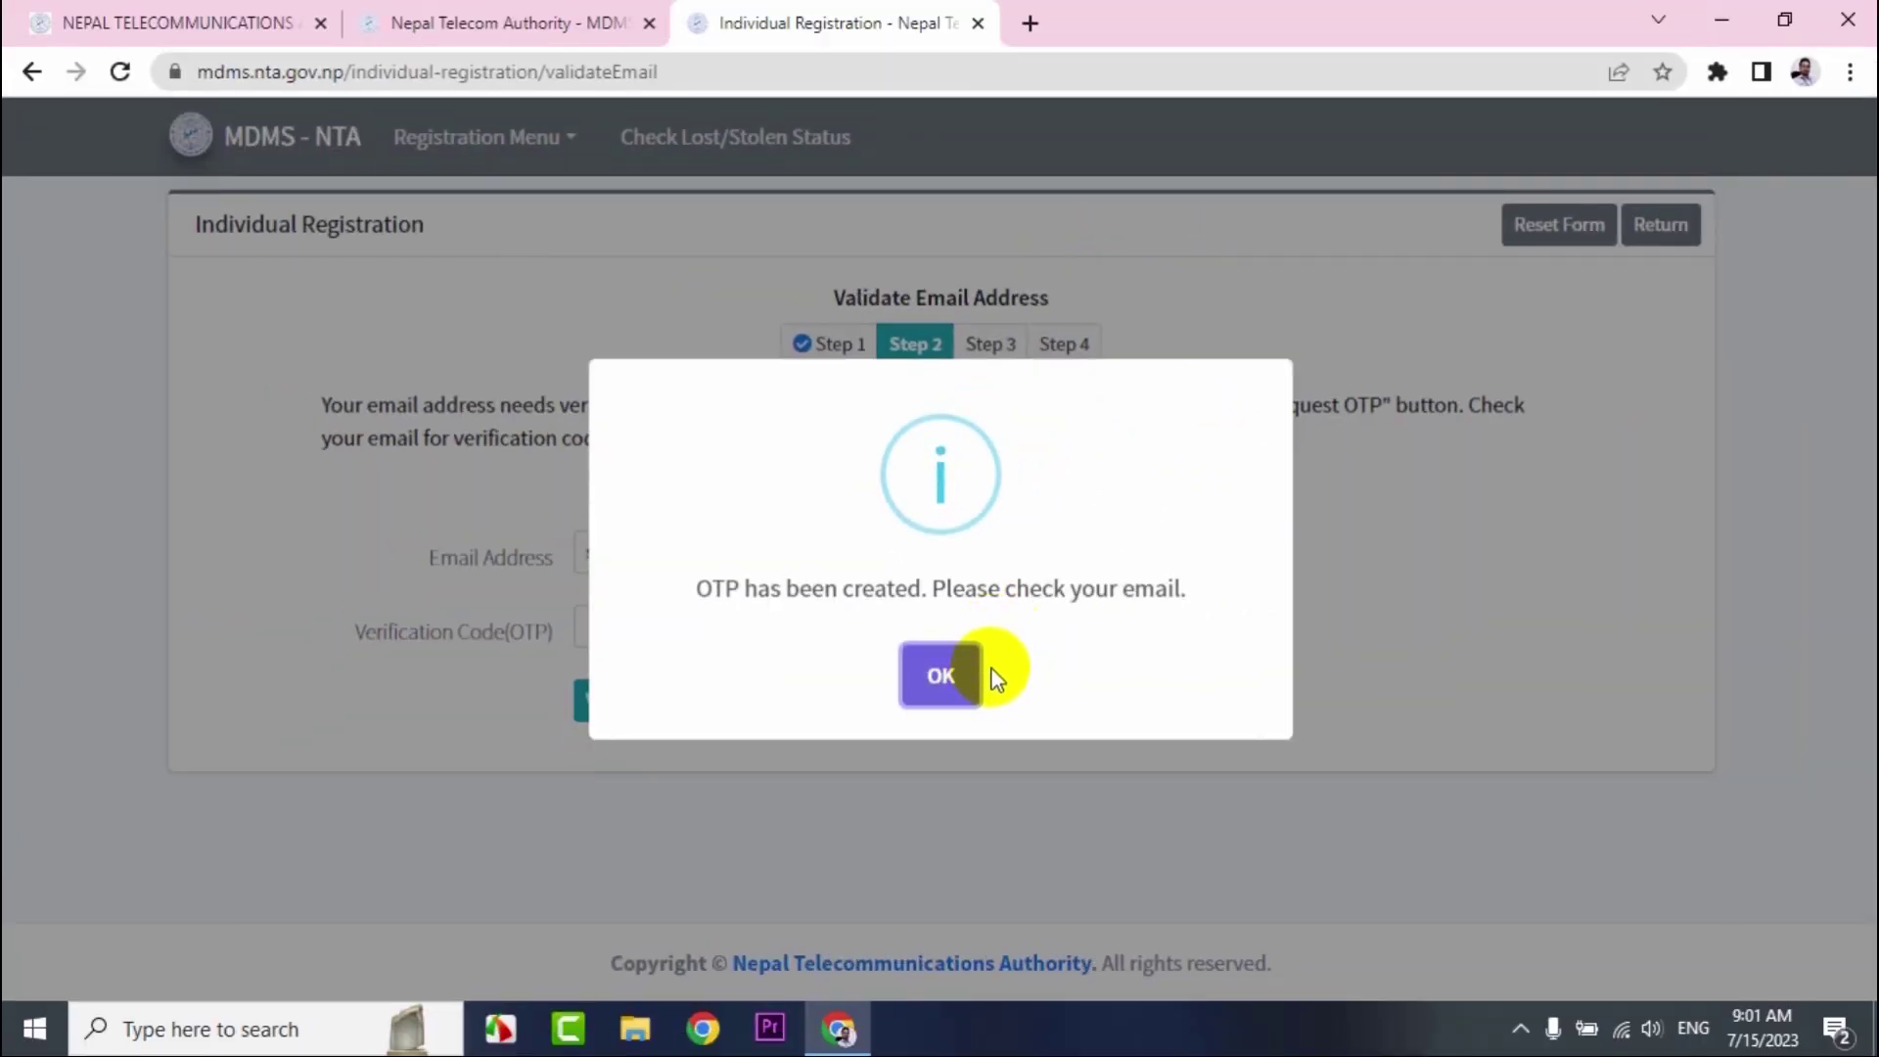
{"action": "left_click", "coordinate": [940, 680]}
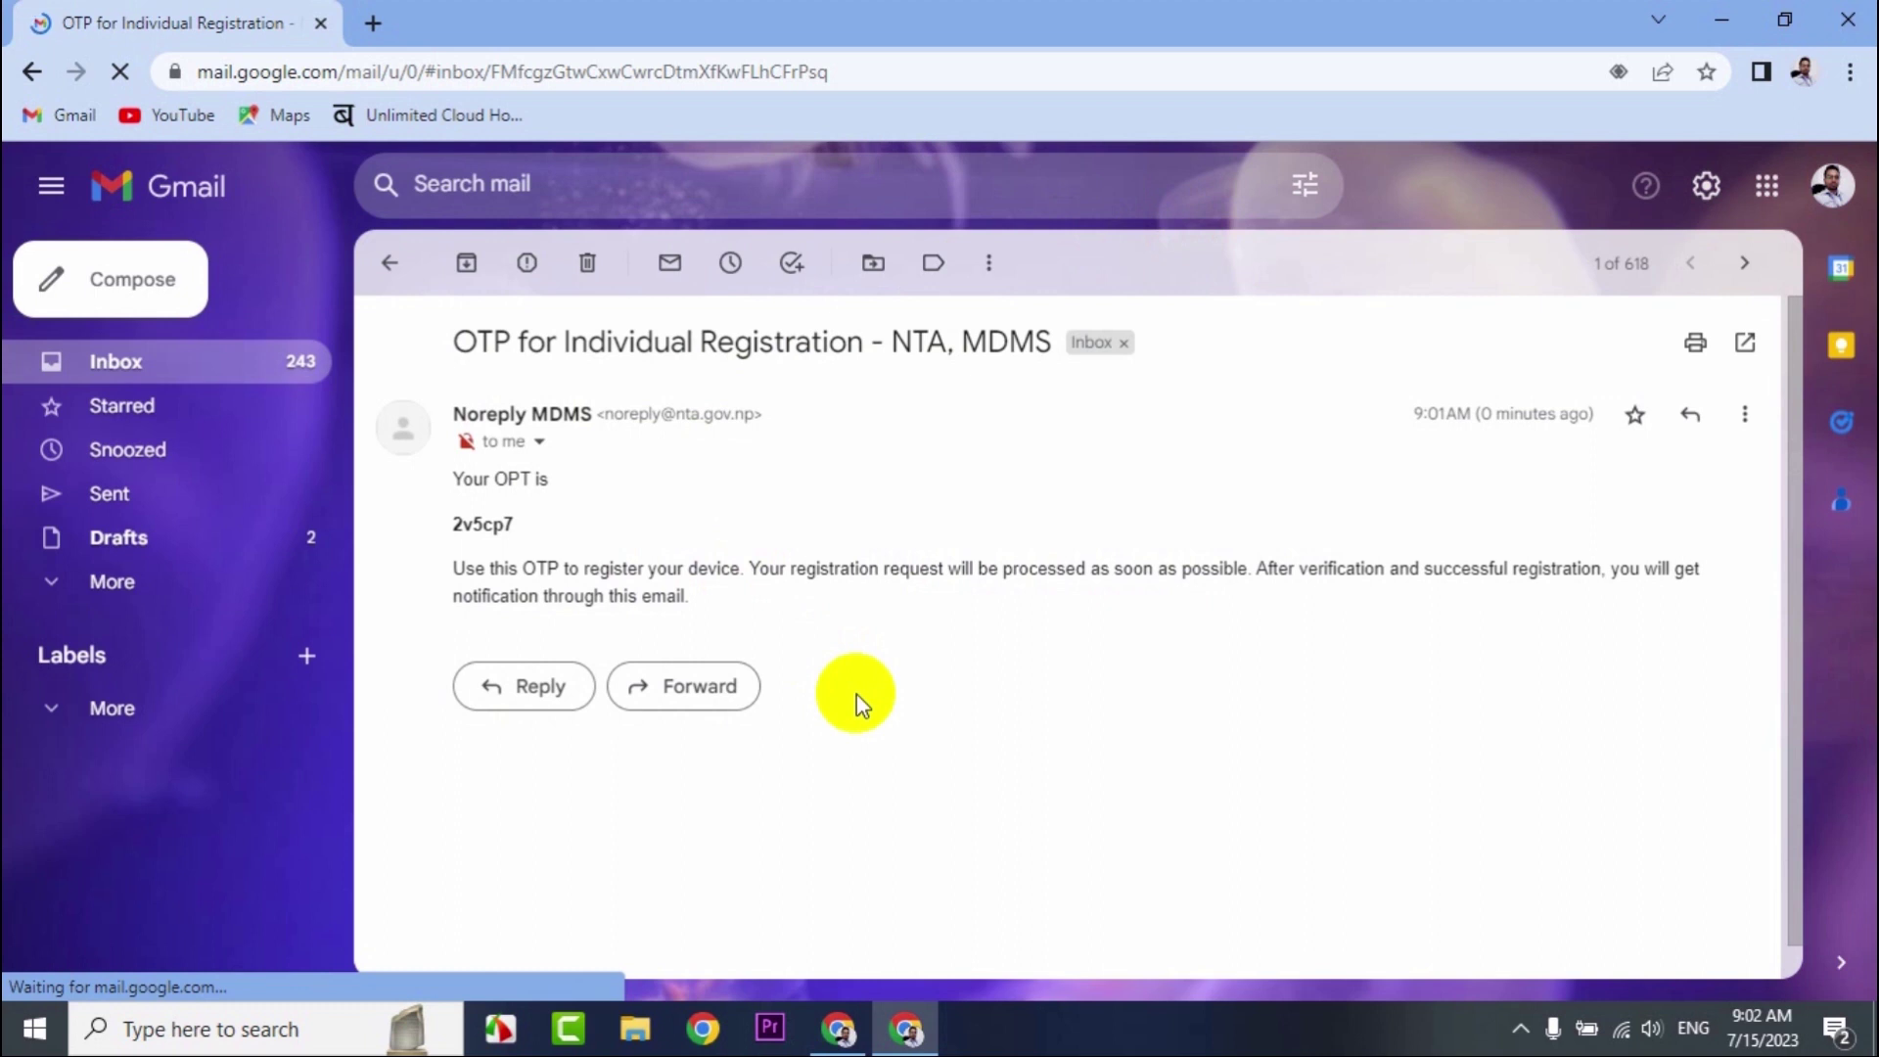
Select and then deselect the subject line of the MDMS OTP email in Gmail.
{"action": "left_click_drag", "start_coordinate": [452, 341], "coordinate": [1048, 353]}
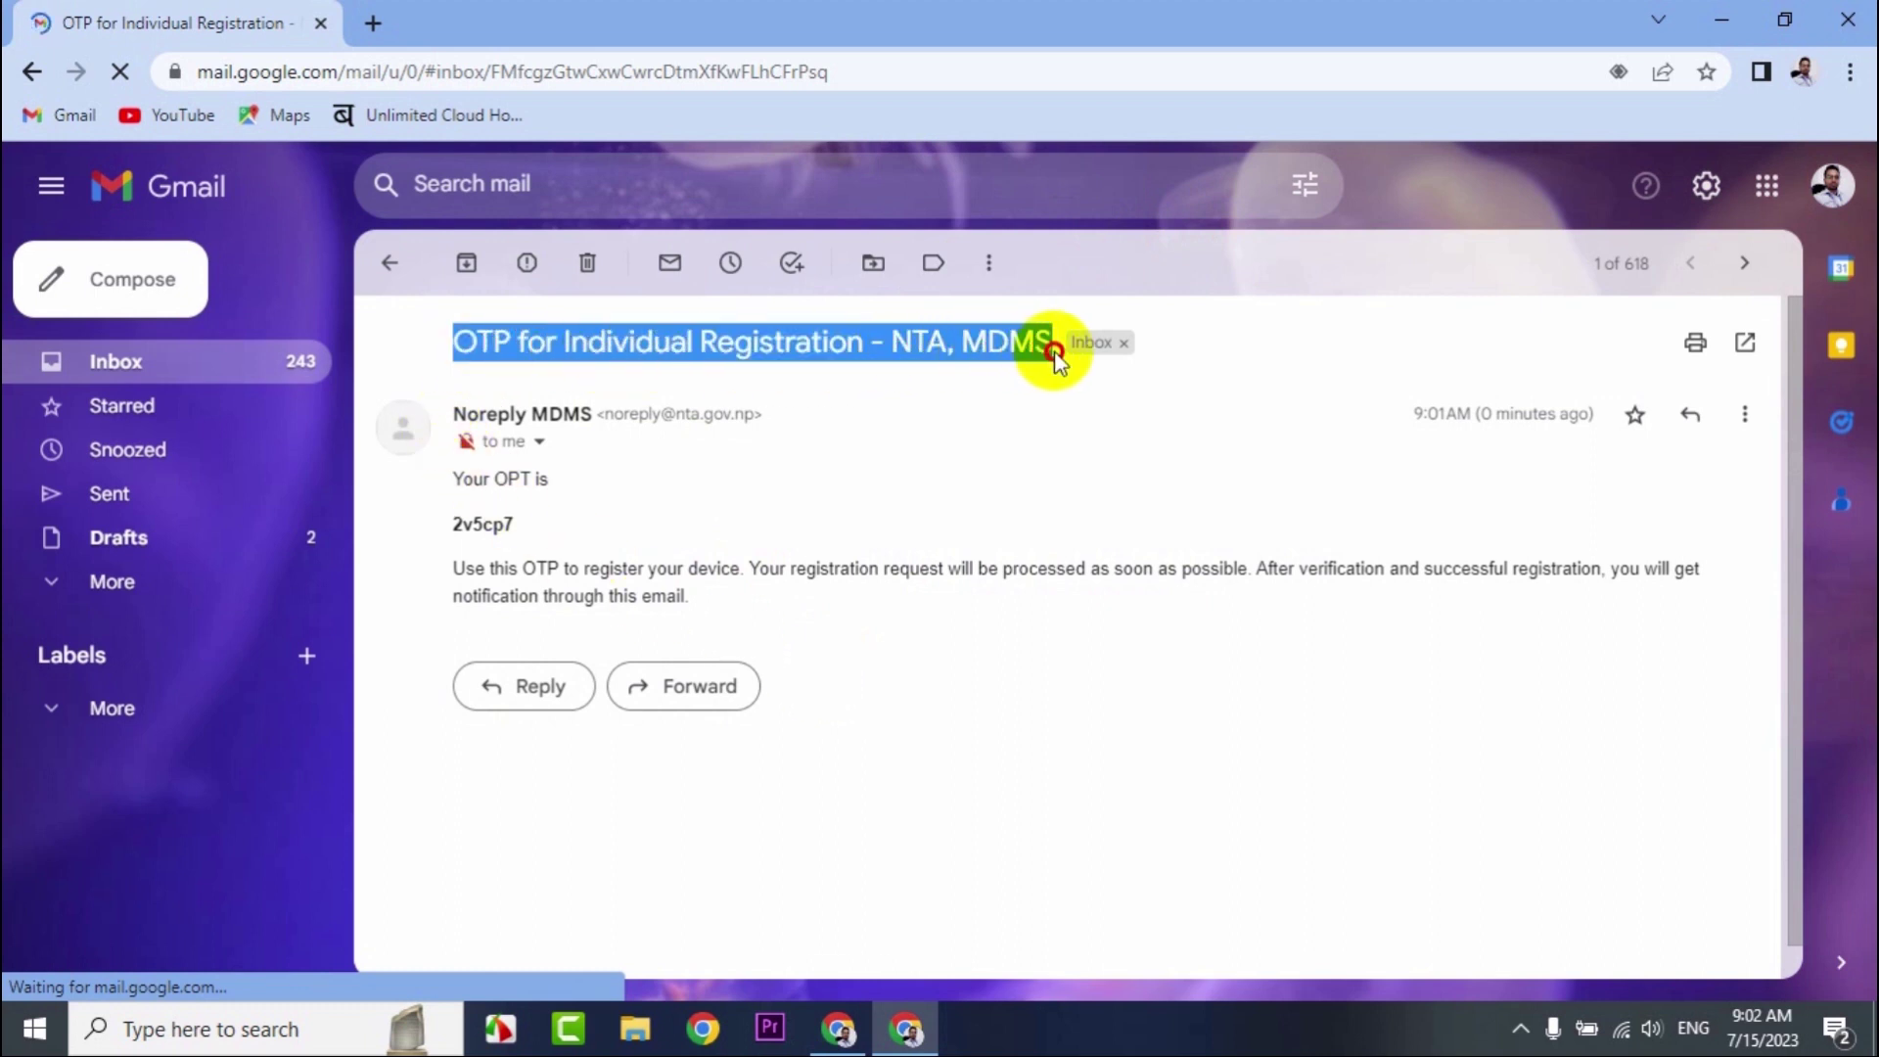
{"action": "left_click", "coordinate": [848, 425]}
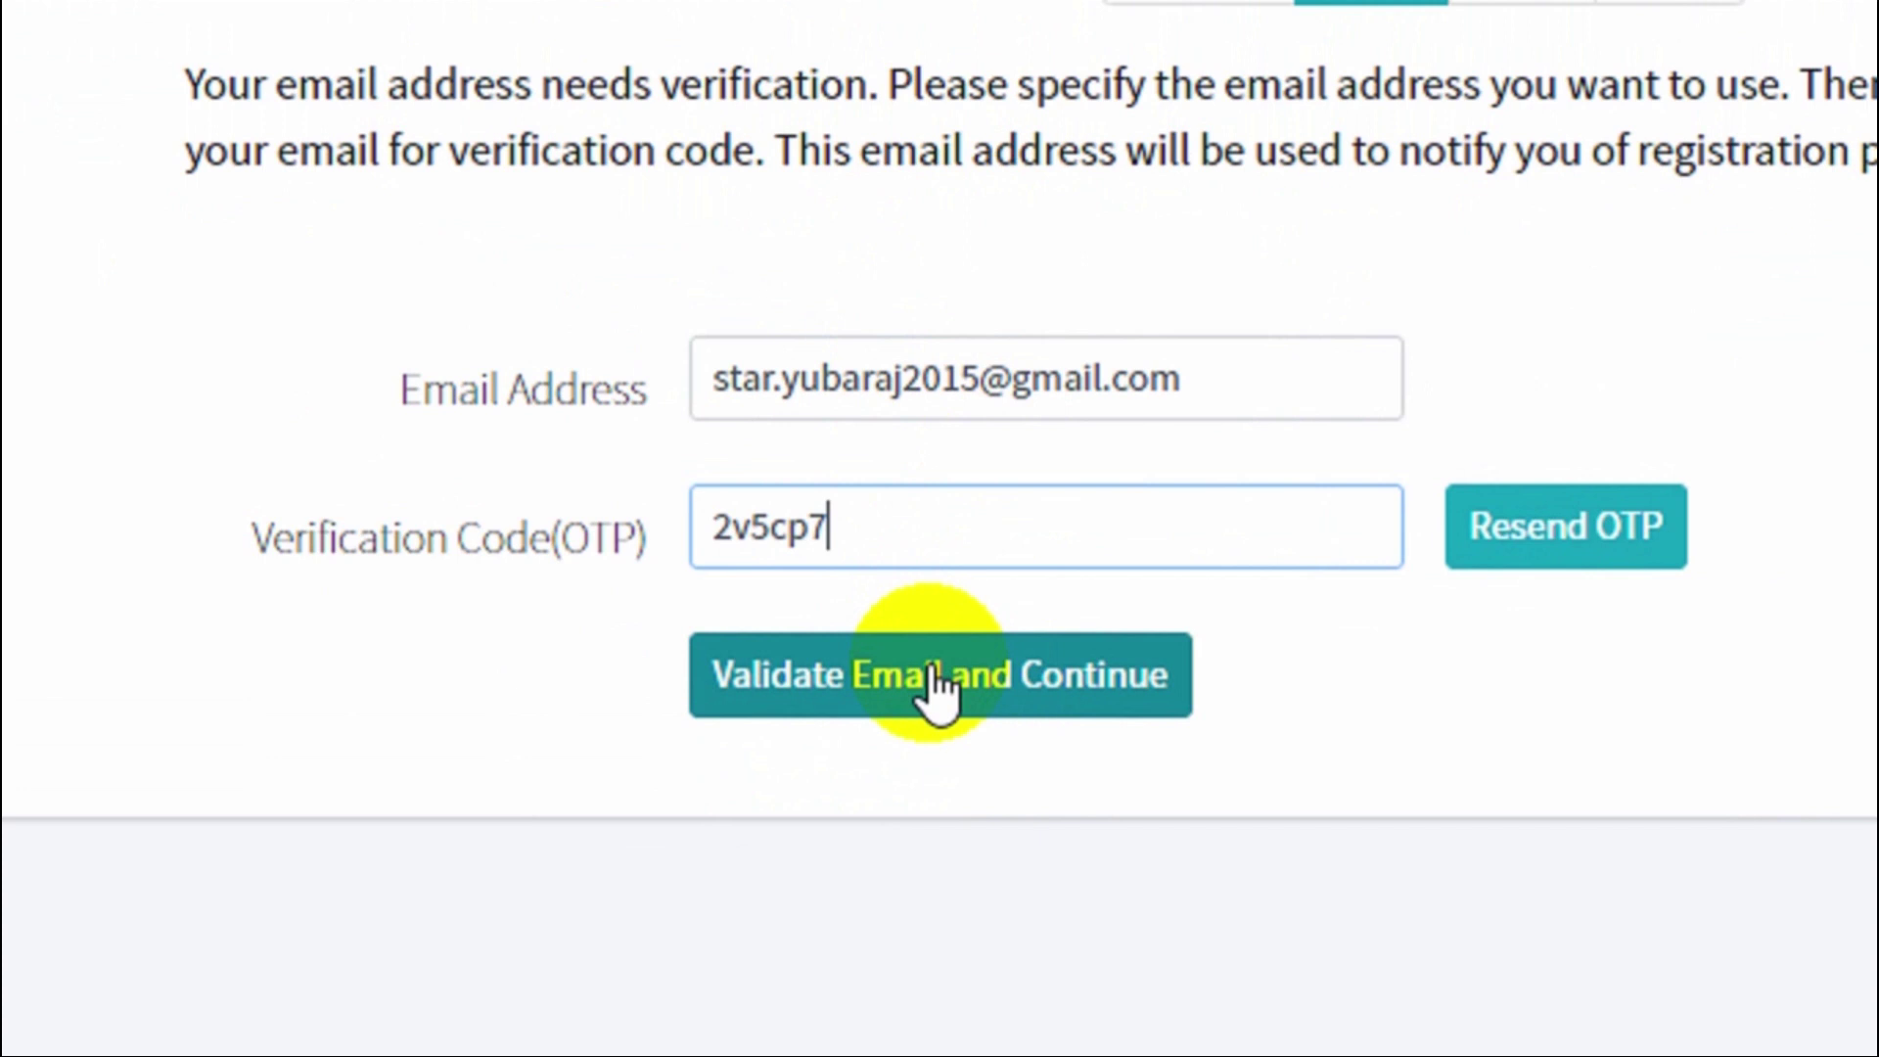
Submit the OTP to validate the email and dismiss the validation confirmation.
{"action": "left_click", "coordinate": [935, 682]}
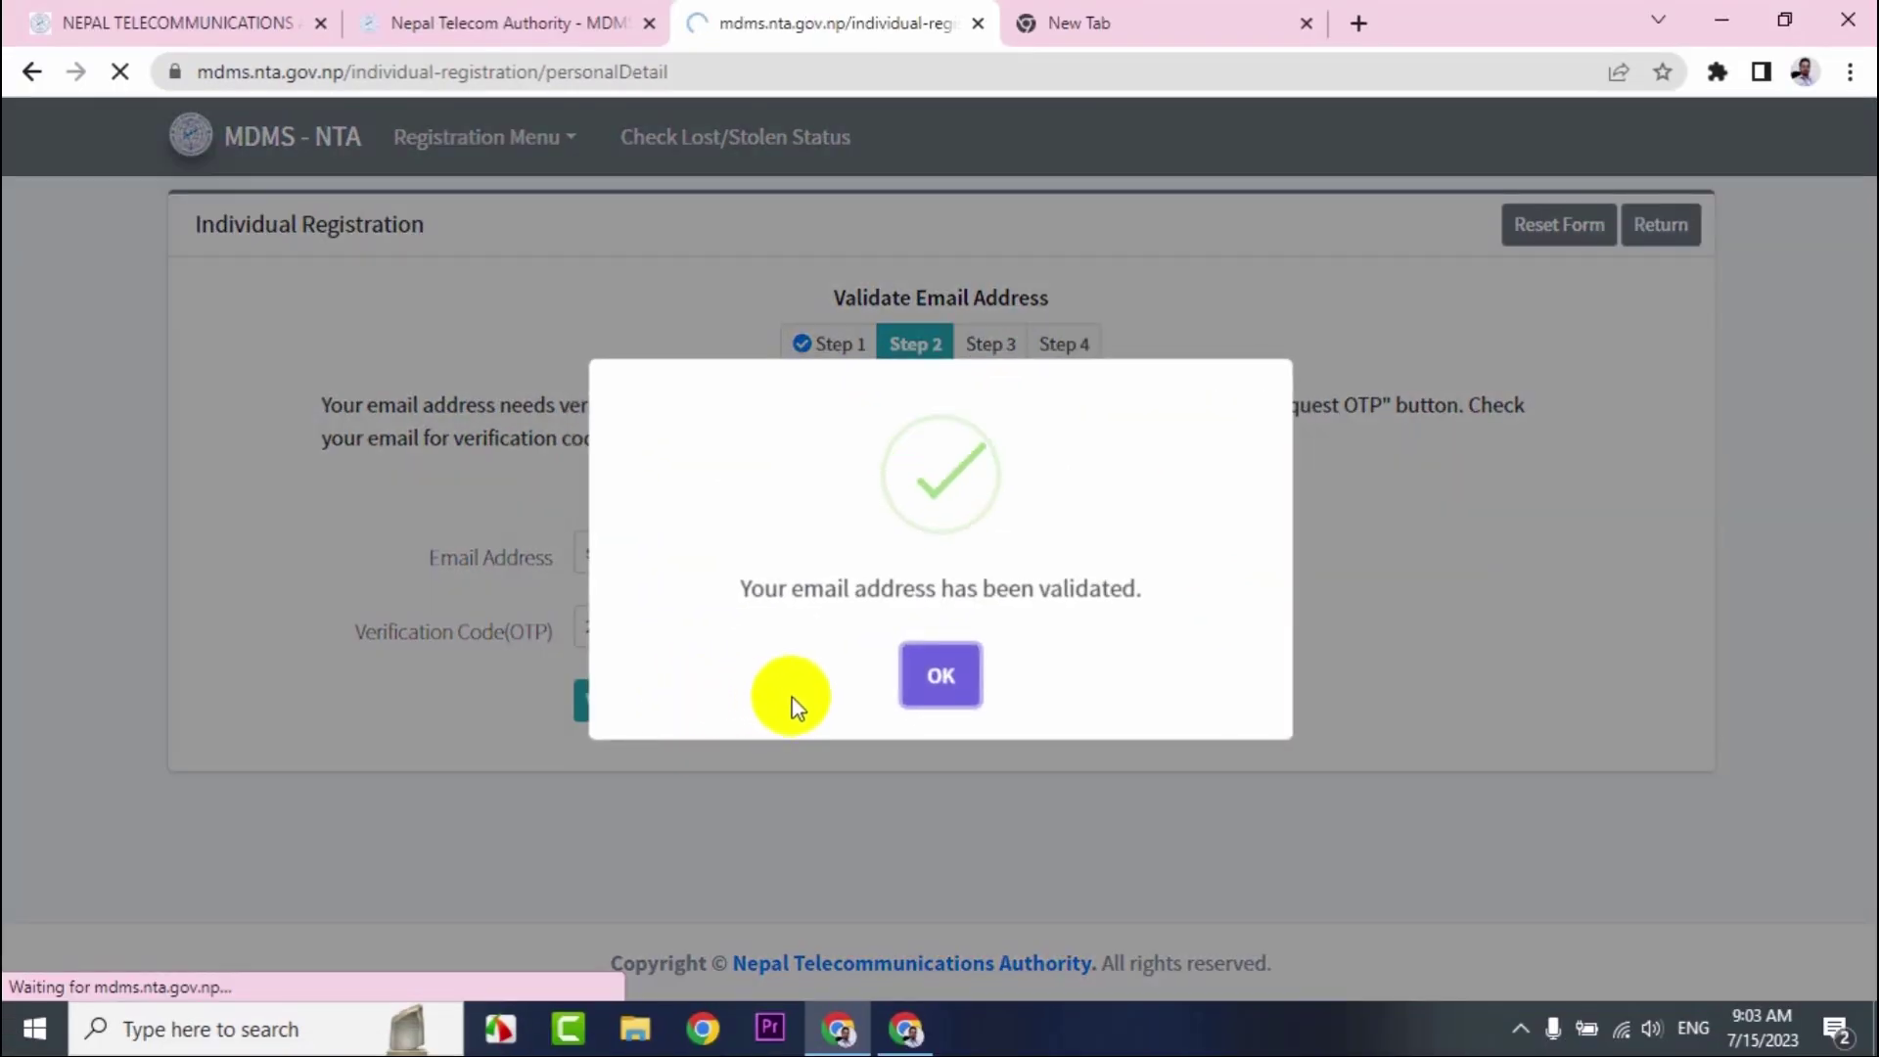
{"action": "left_click", "coordinate": [937, 673]}
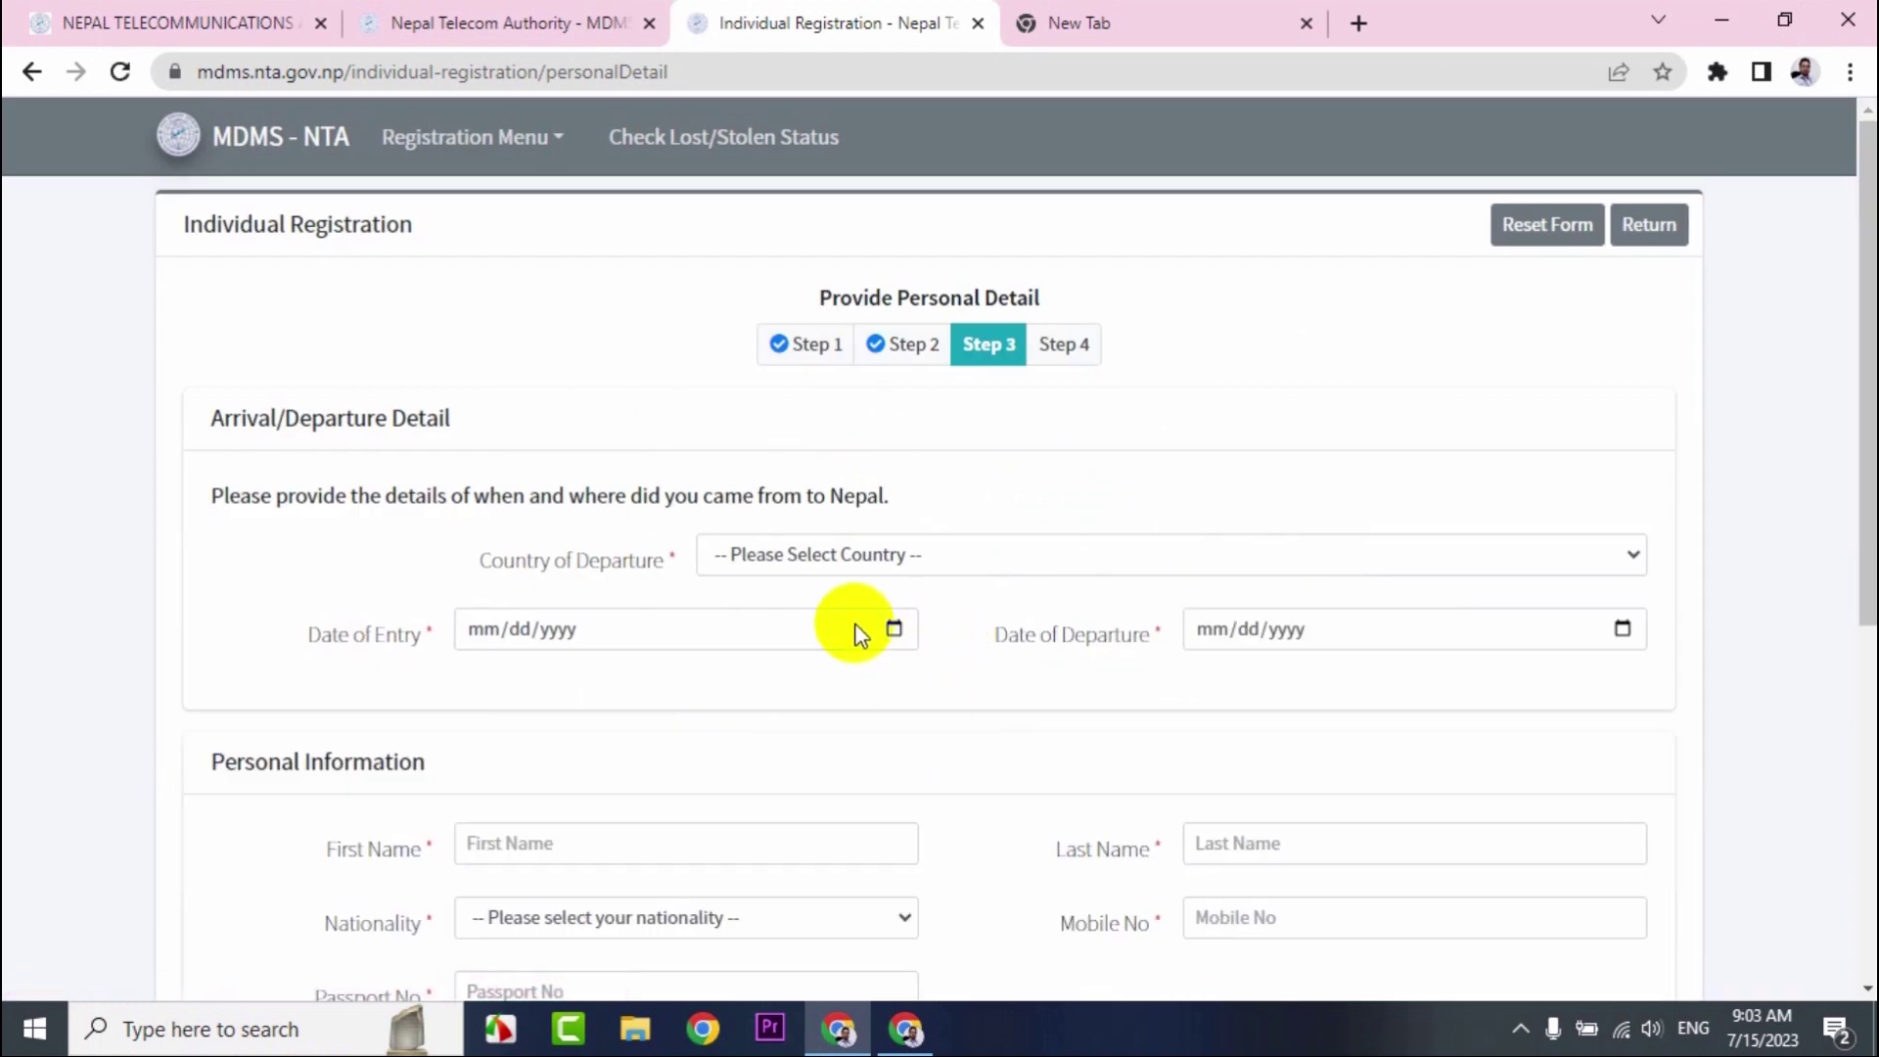
Set Country of Departure to Korea, Democratic People's Republic of.
{"action": "left_click", "coordinate": [780, 566]}
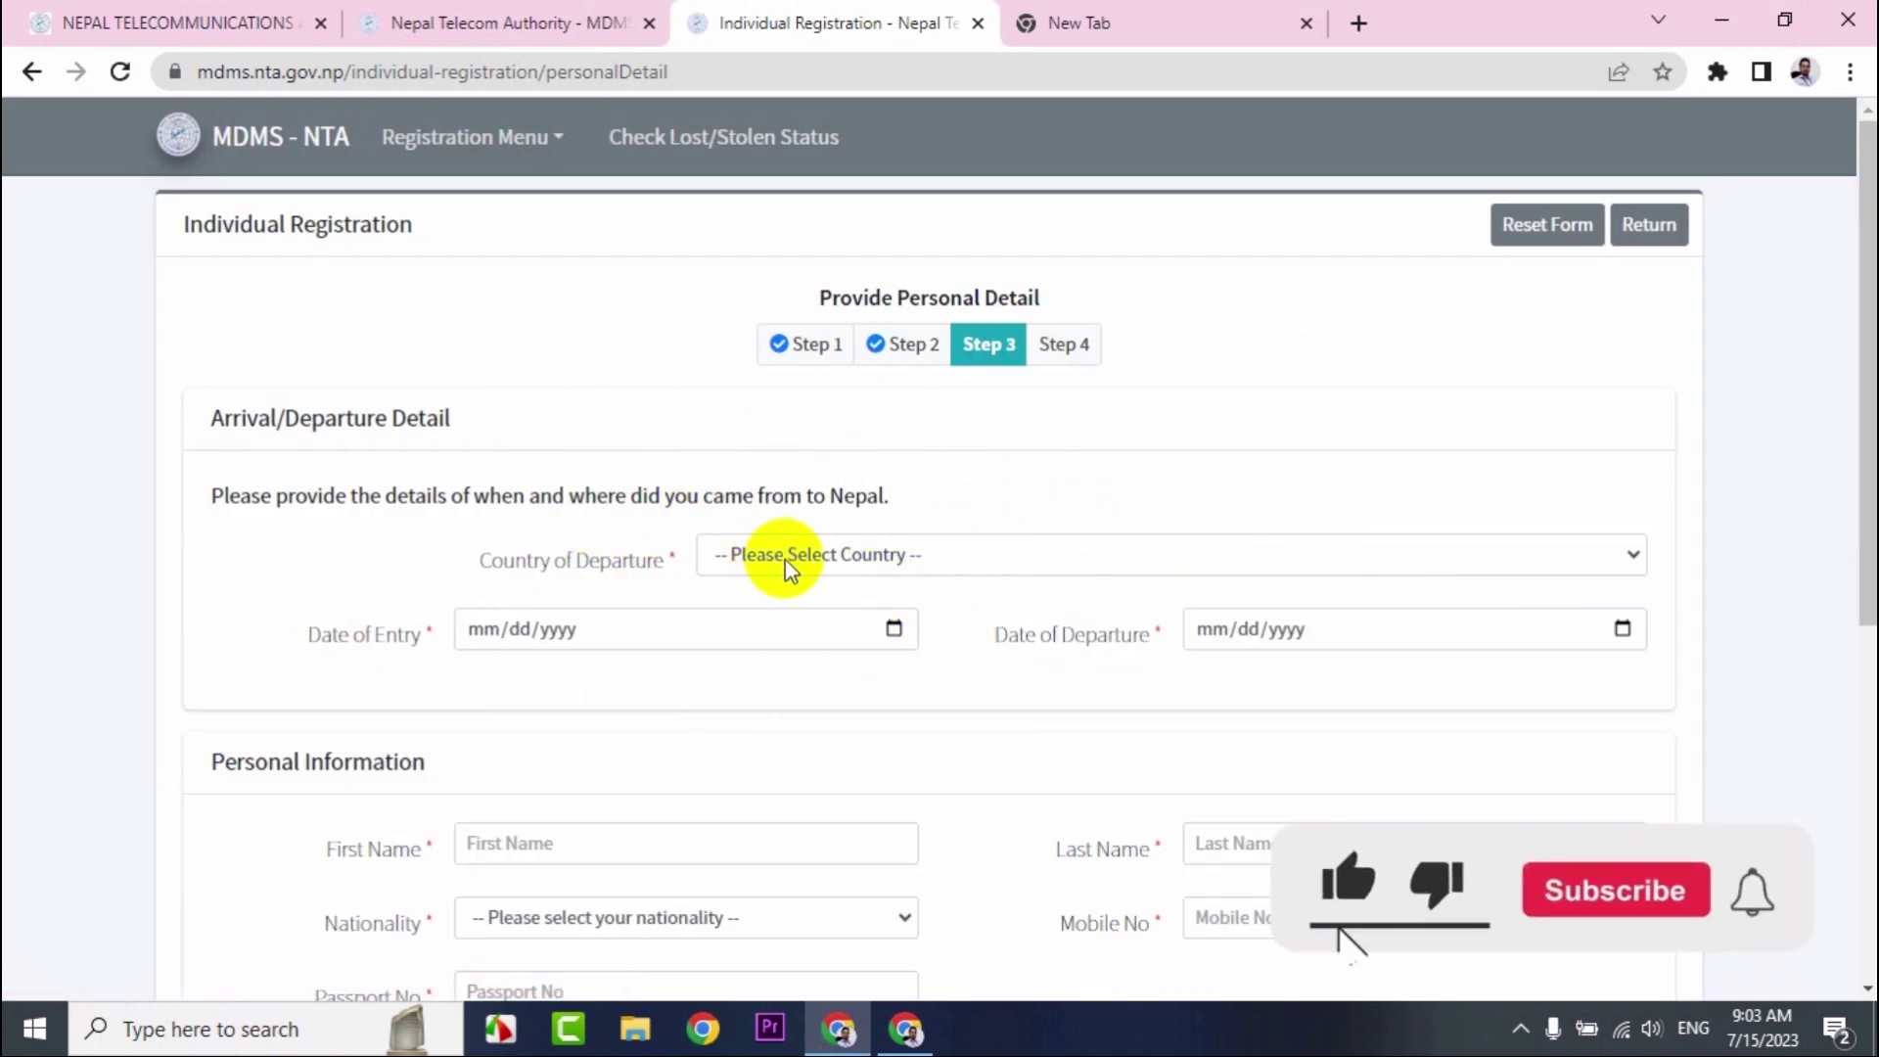
{"action": "left_click", "coordinate": [788, 566]}
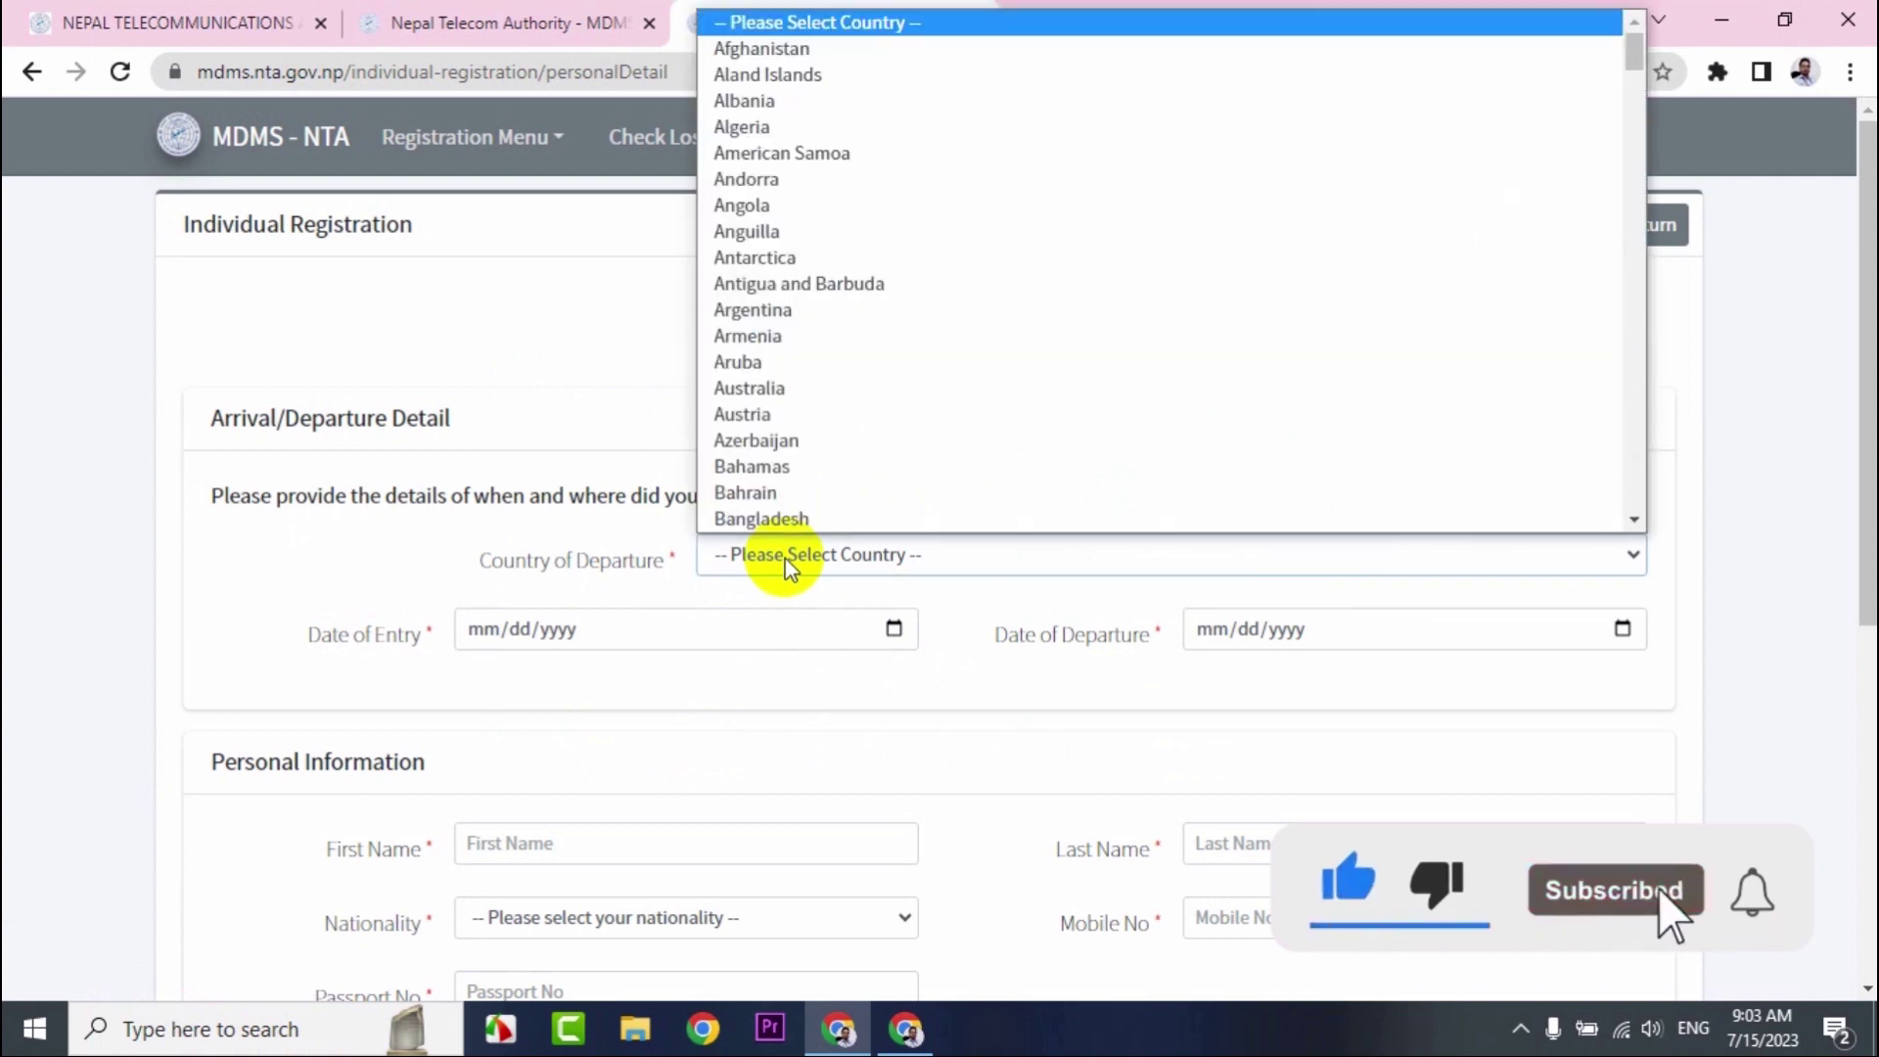
{"action": "key", "text": "k"}
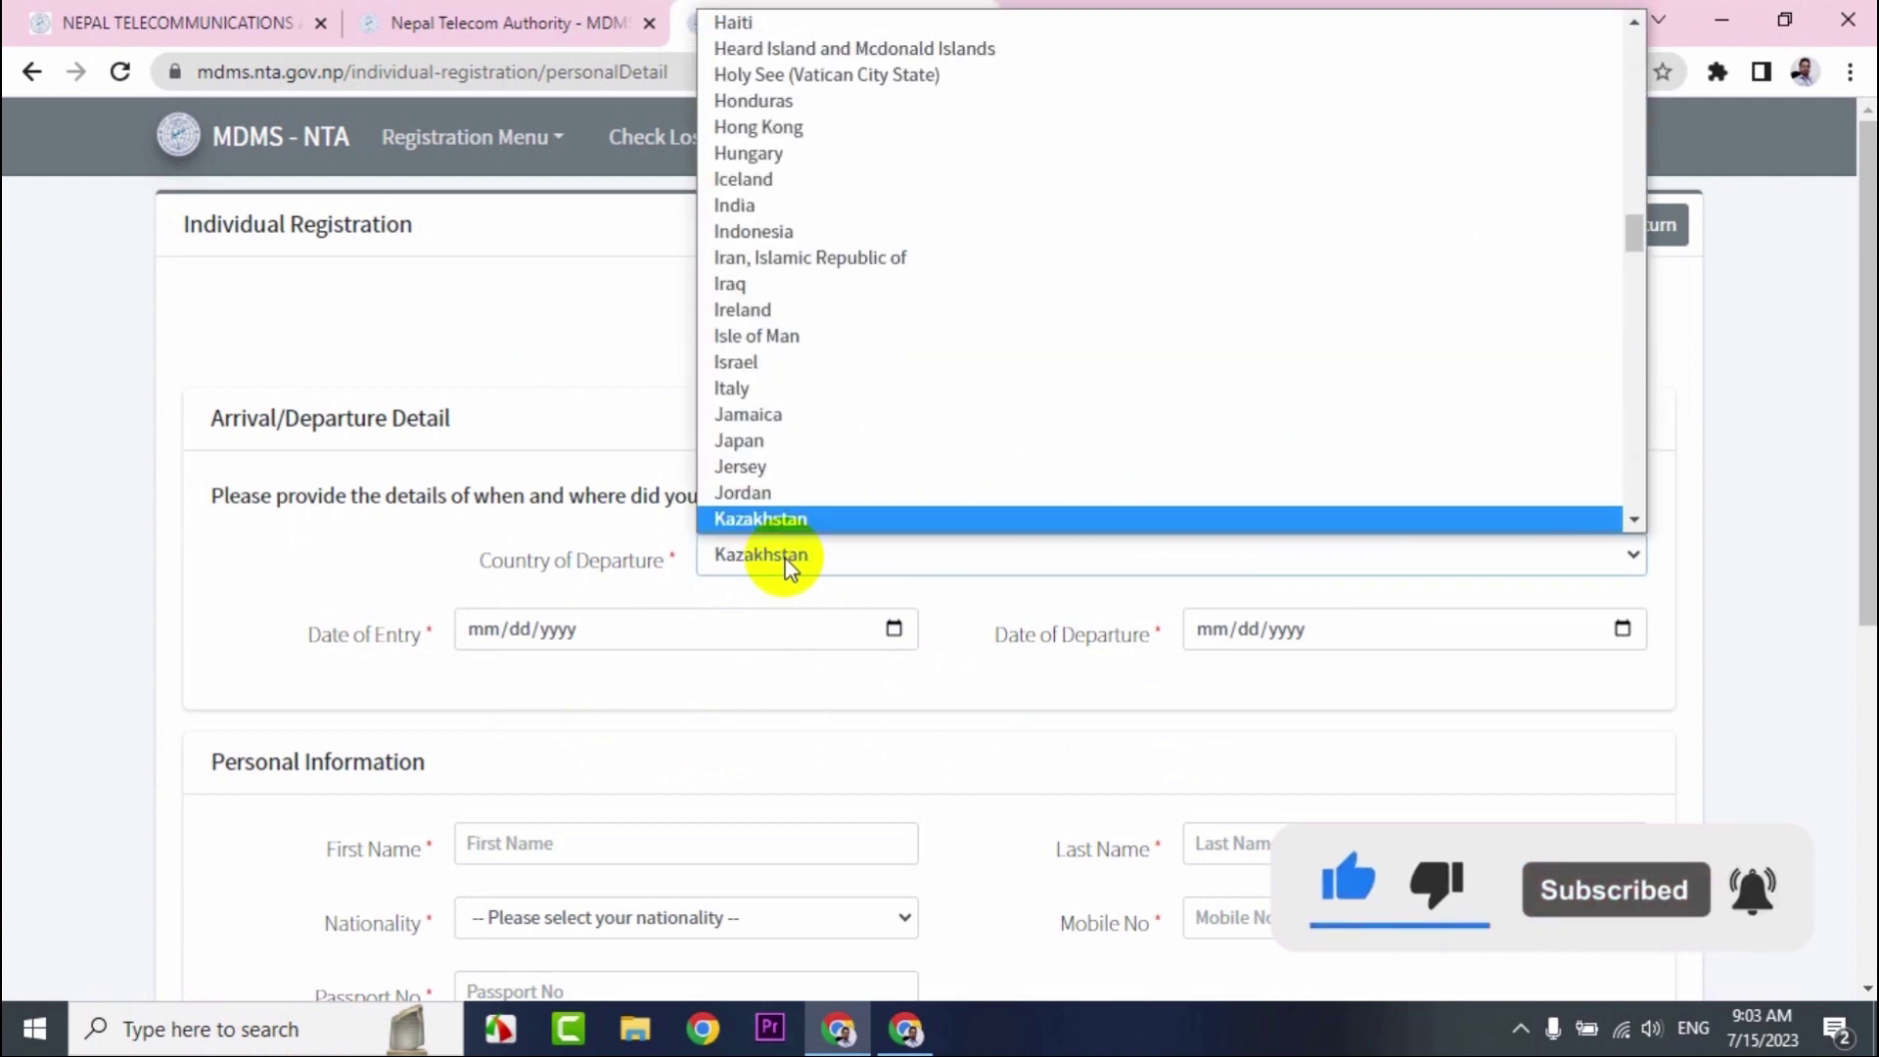
{"action": "key", "text": "k"}
{"action": "key", "text": "k"}
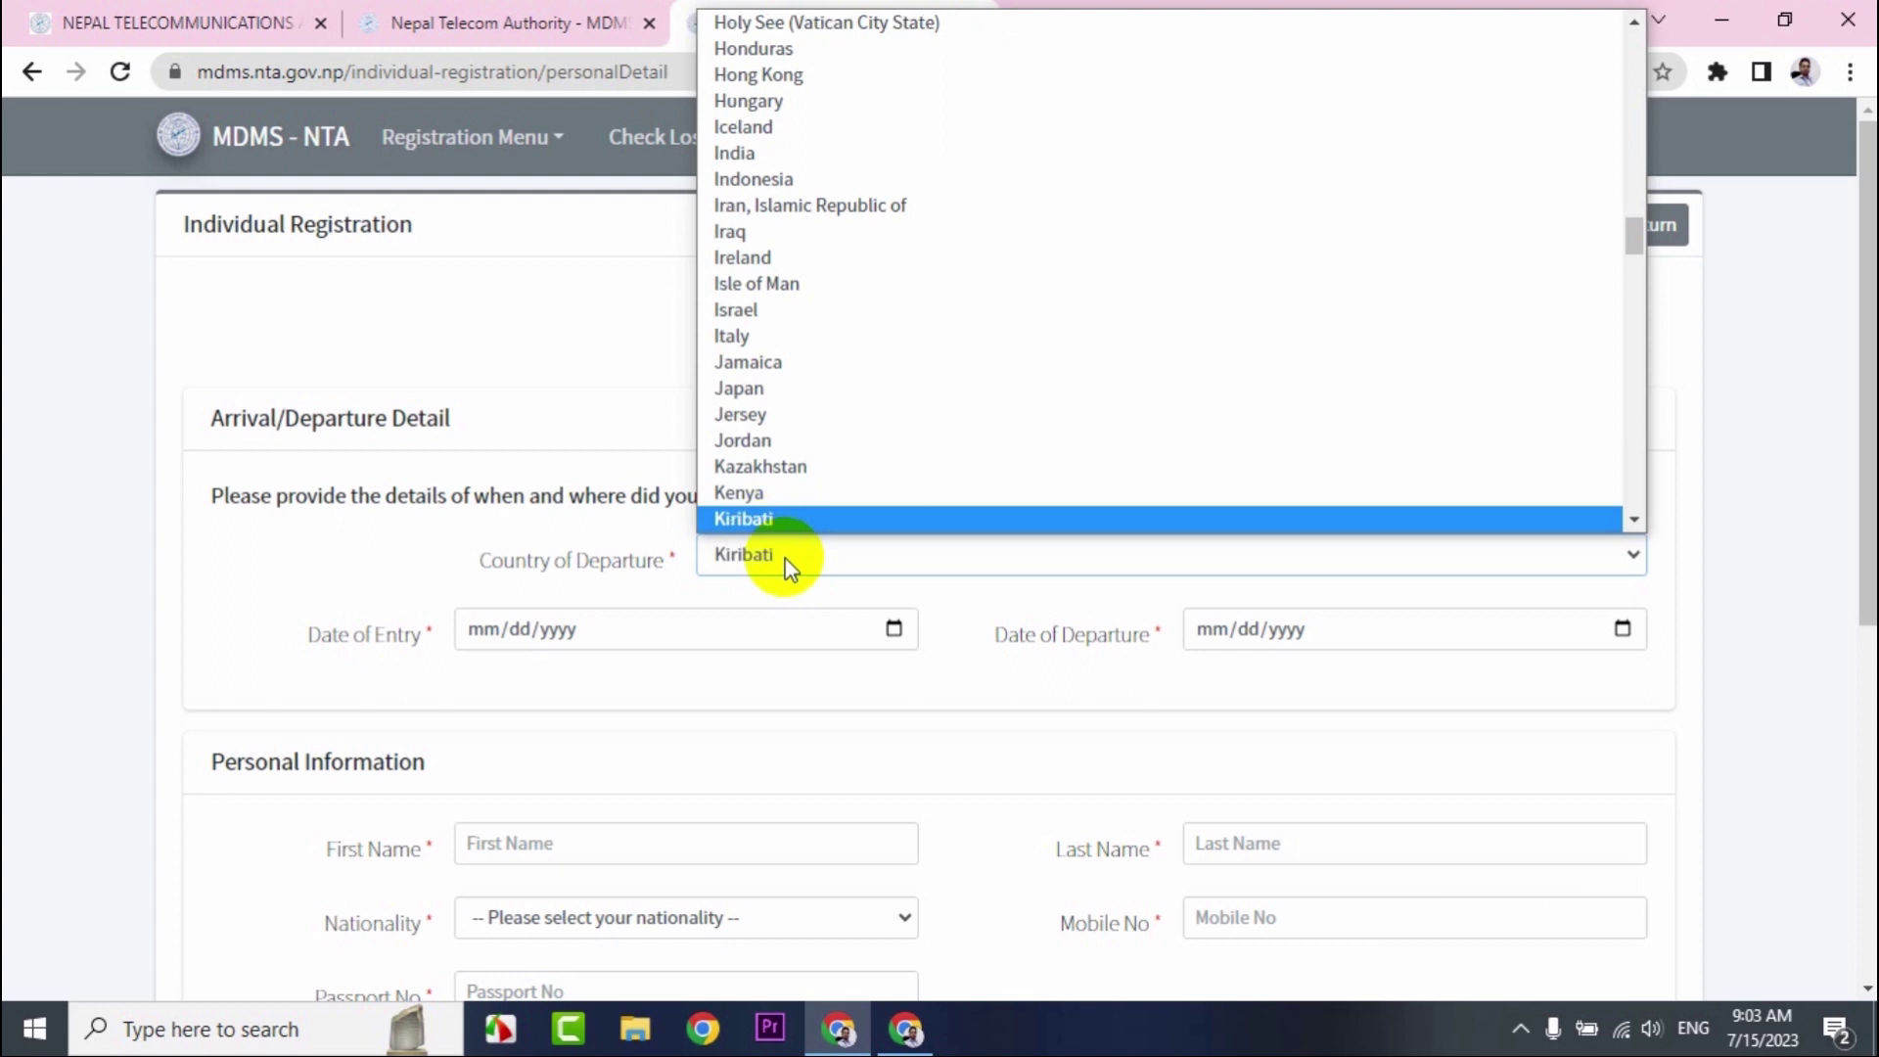
{"action": "key", "text": "k"}
{"action": "key", "text": "k"}
{"action": "key", "text": "Up"}
{"action": "key", "text": "Down"}
{"action": "key", "text": "Down"}
{"action": "key", "text": "Up"}
{"action": "key", "text": "Up"}
{"action": "key", "text": "Down"}
{"action": "key", "text": "Down"}
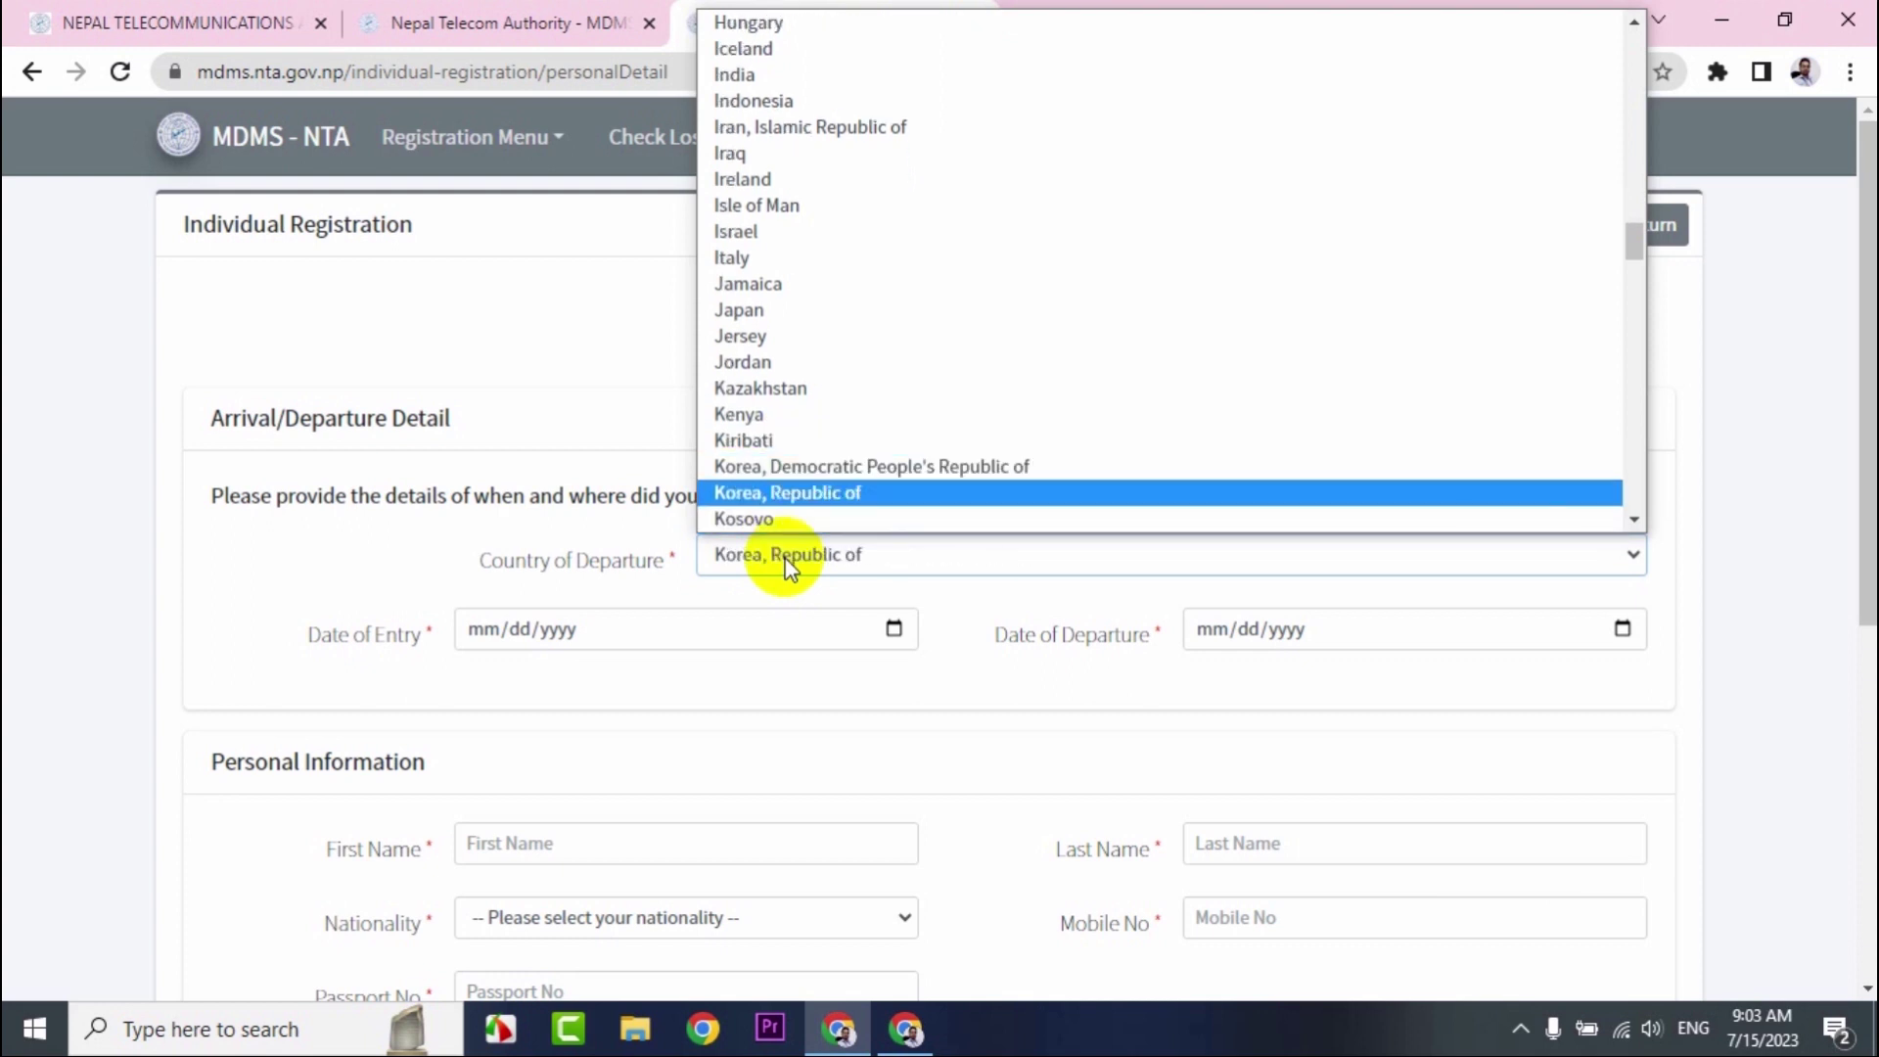
{"action": "key", "text": "Up"}
{"action": "key", "text": "Up"}
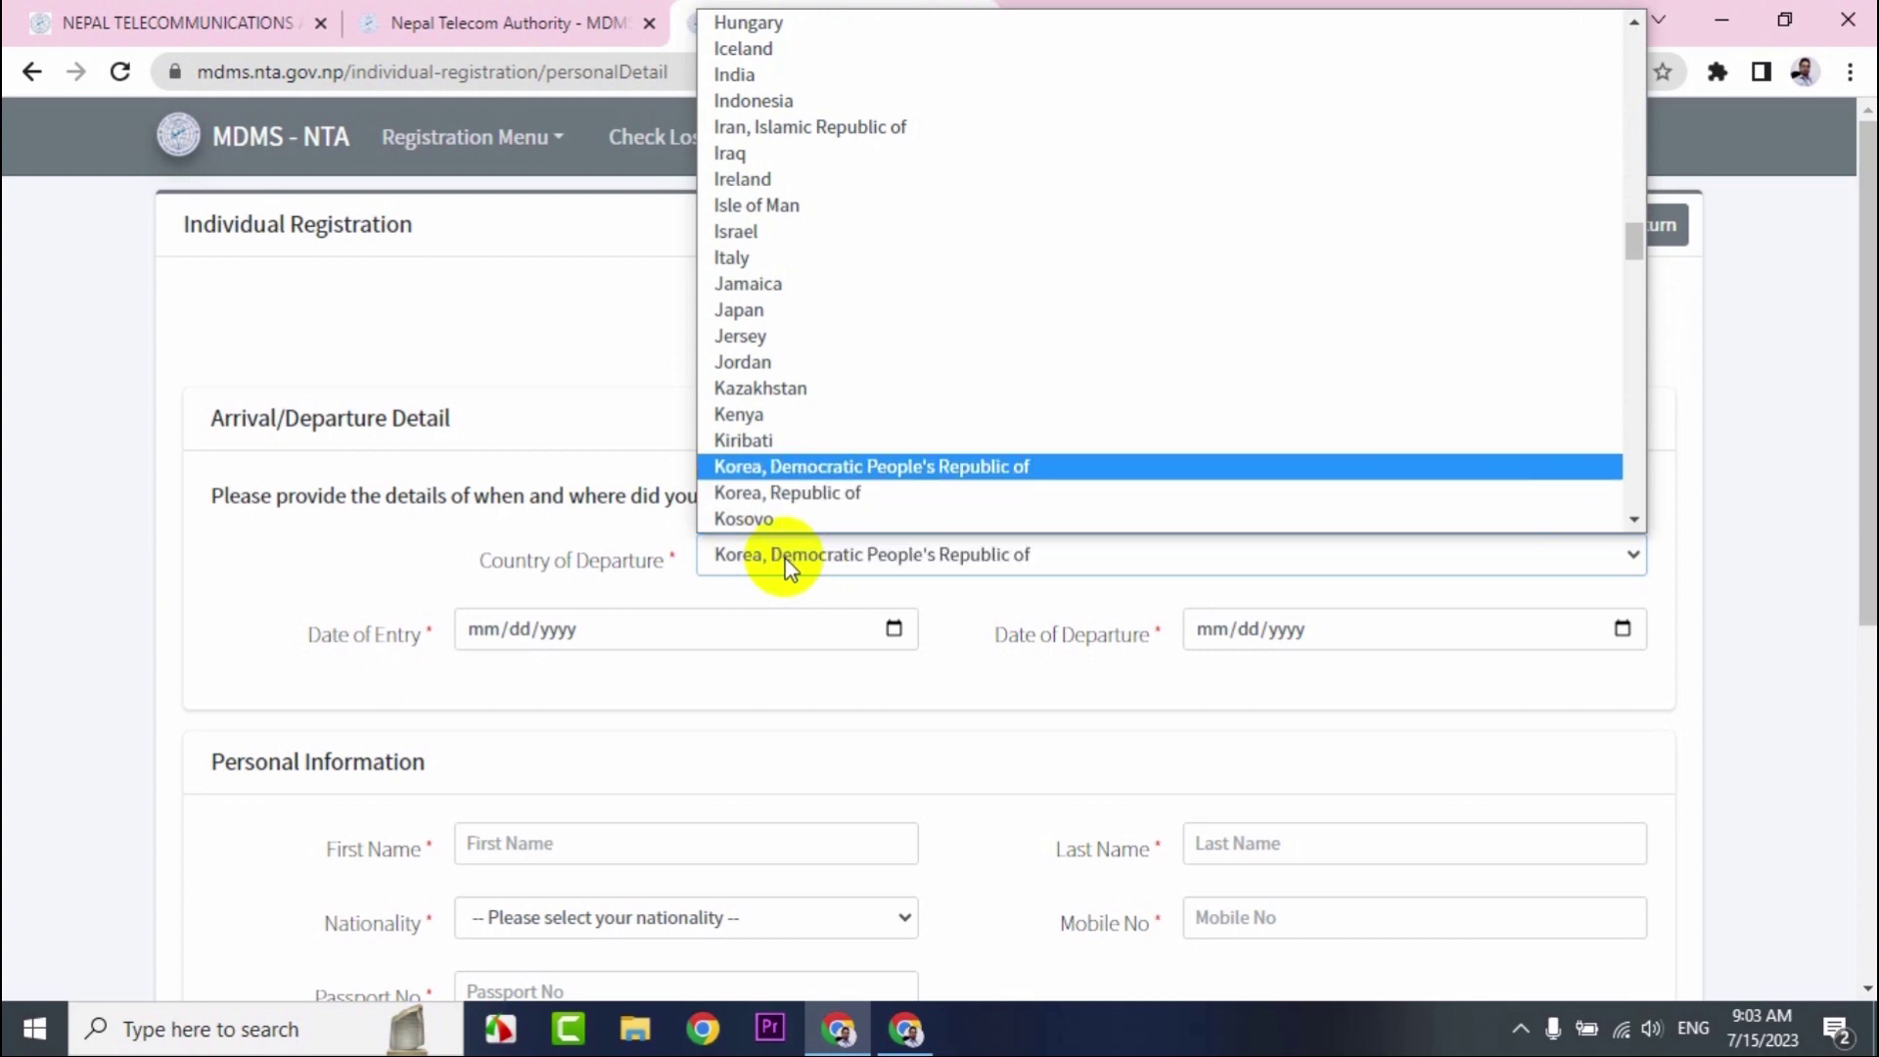
{"action": "key", "text": "Return"}
Set Date of Entry to 02/12/2018 and Date of Departure to 07/12/2023.
{"action": "left_click", "coordinate": [602, 645]}
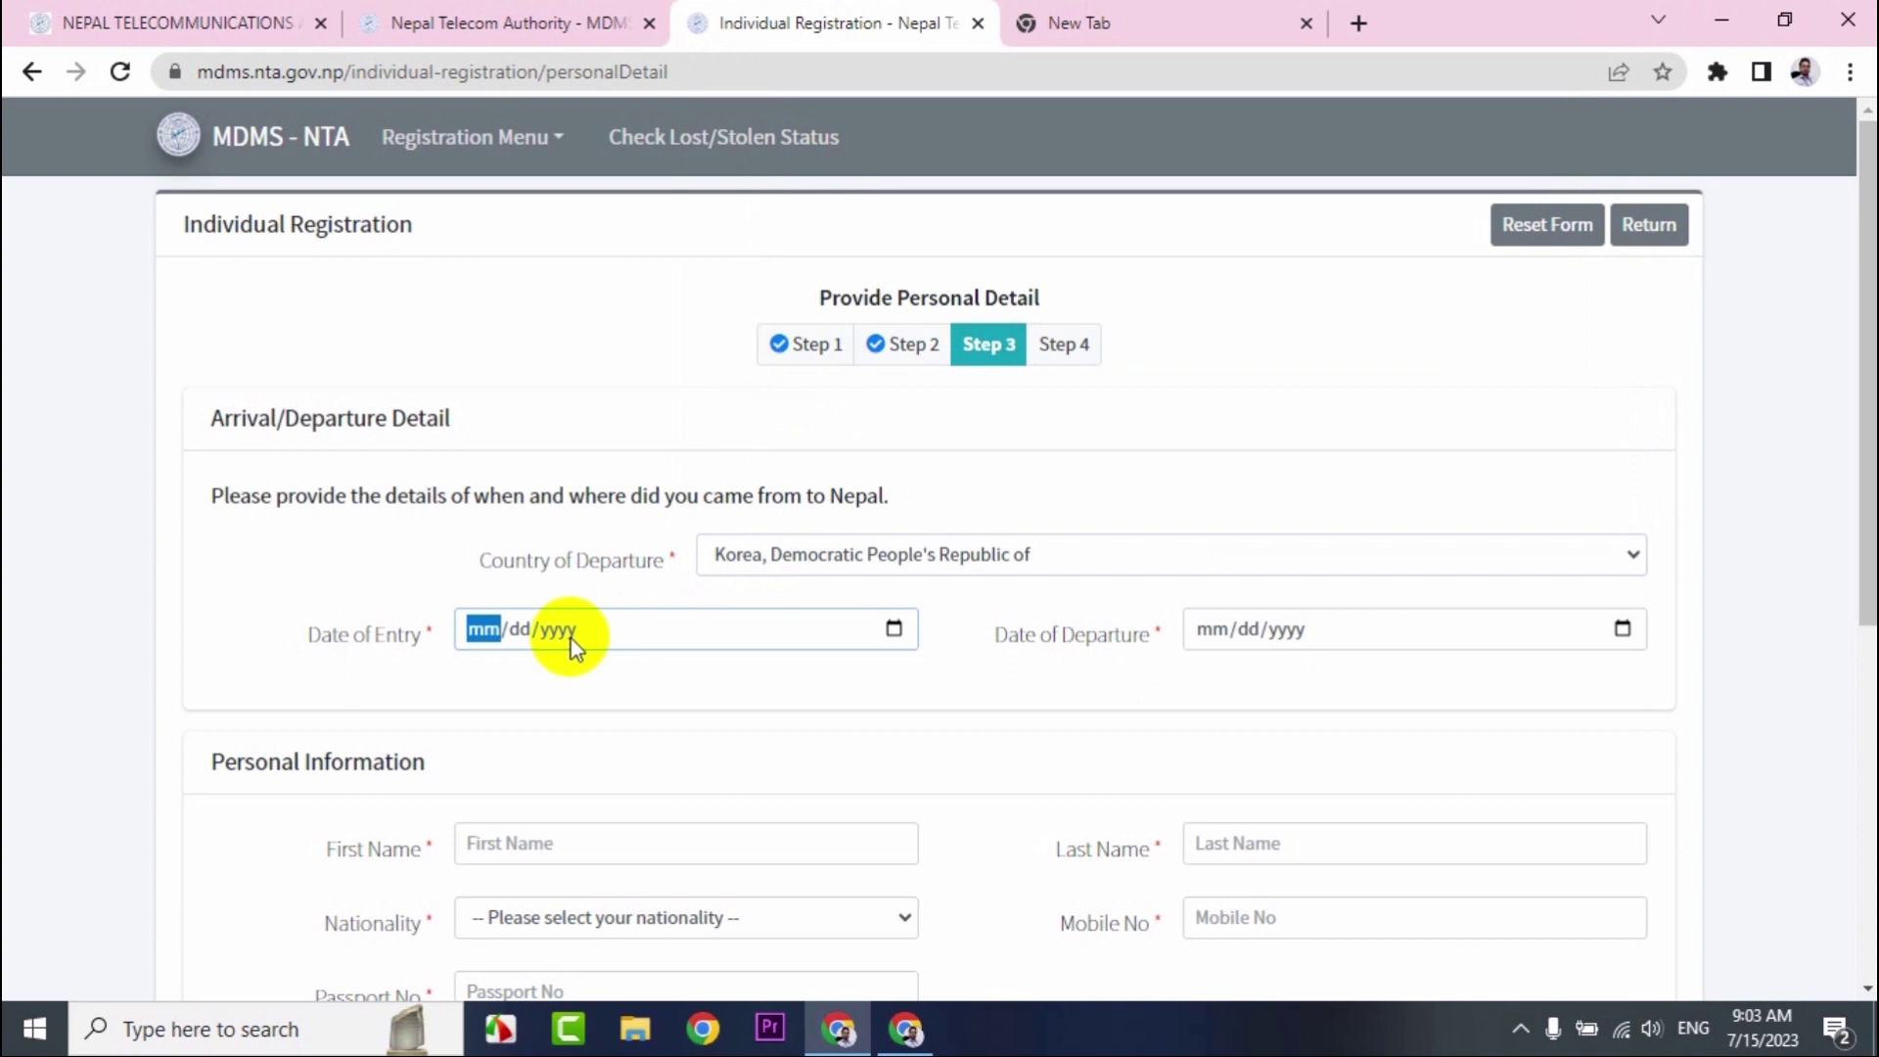
{"action": "left_click", "coordinate": [563, 637]}
{"action": "left_click", "coordinate": [489, 631]}
{"action": "left_click", "coordinate": [558, 631]}
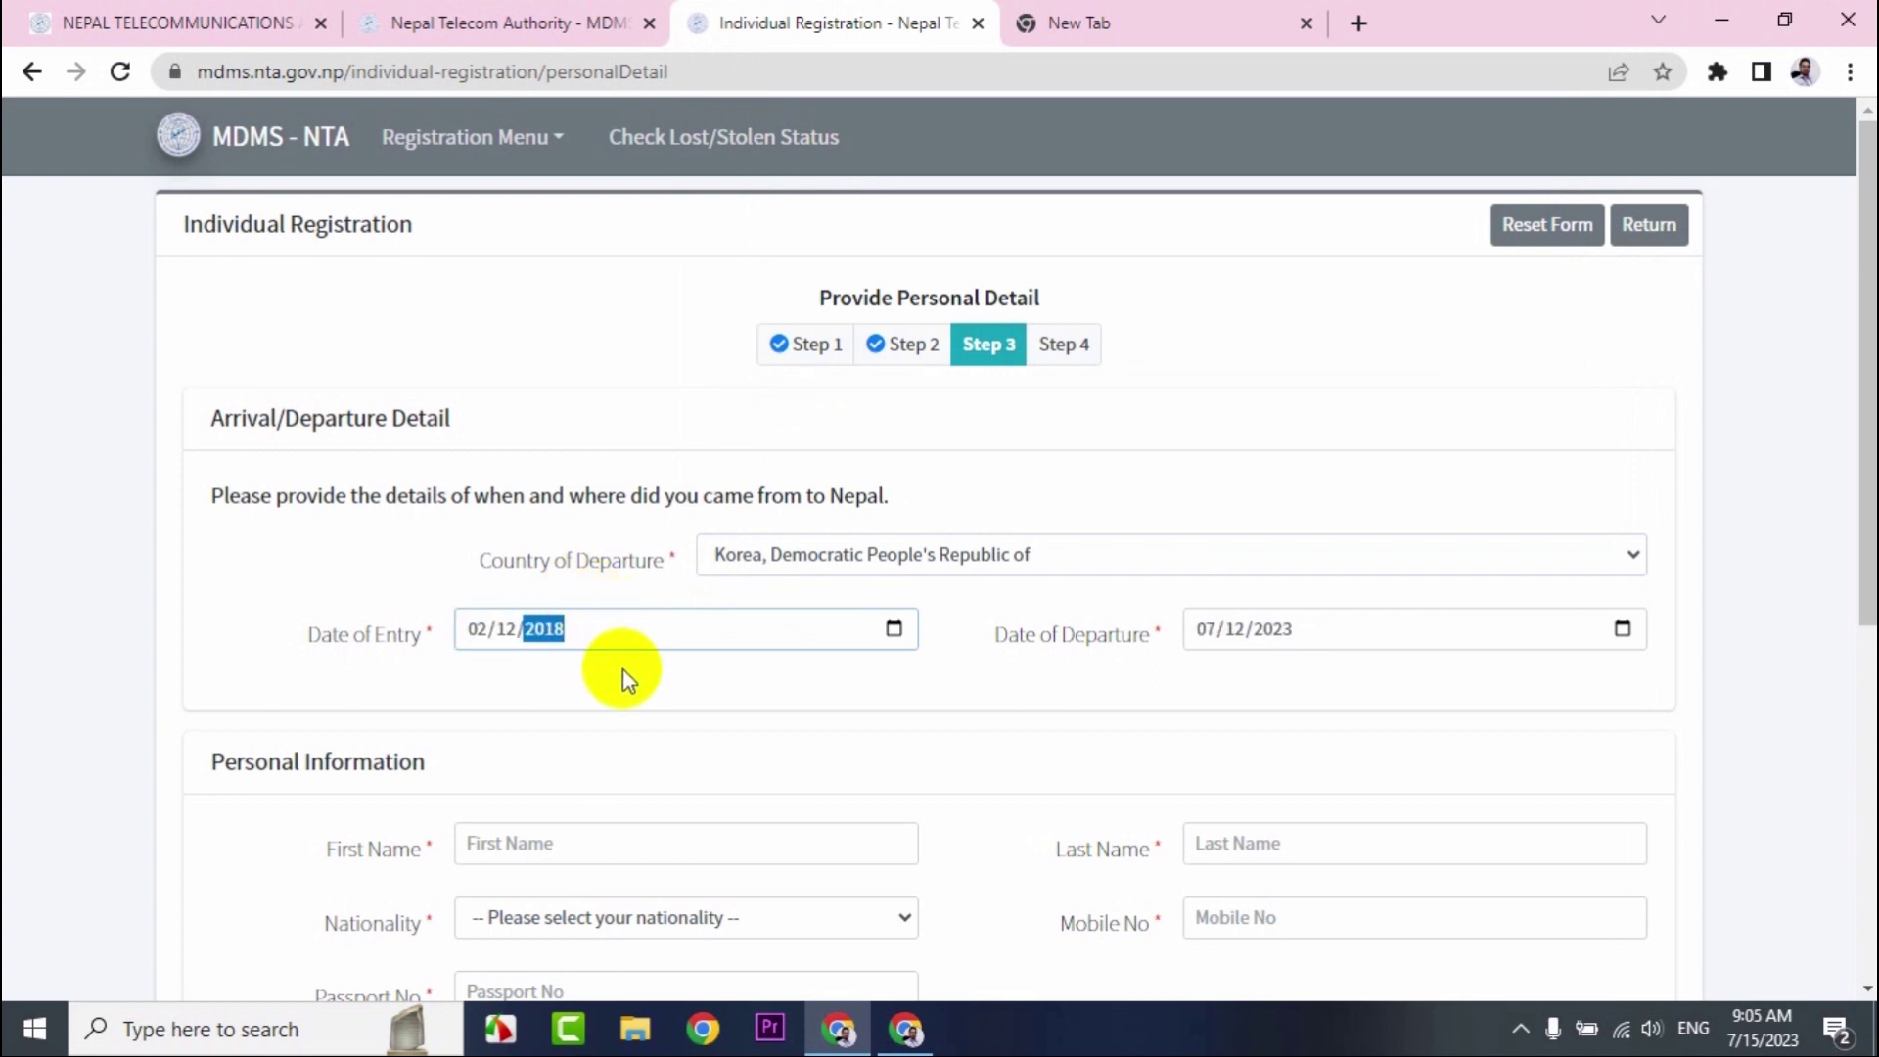
{"action": "scroll", "coordinate": [837, 719], "scroll_direction": "down", "scroll_amount": 1}
{"action": "scroll", "coordinate": [837, 719], "scroll_direction": "down", "scroll_amount": 3}
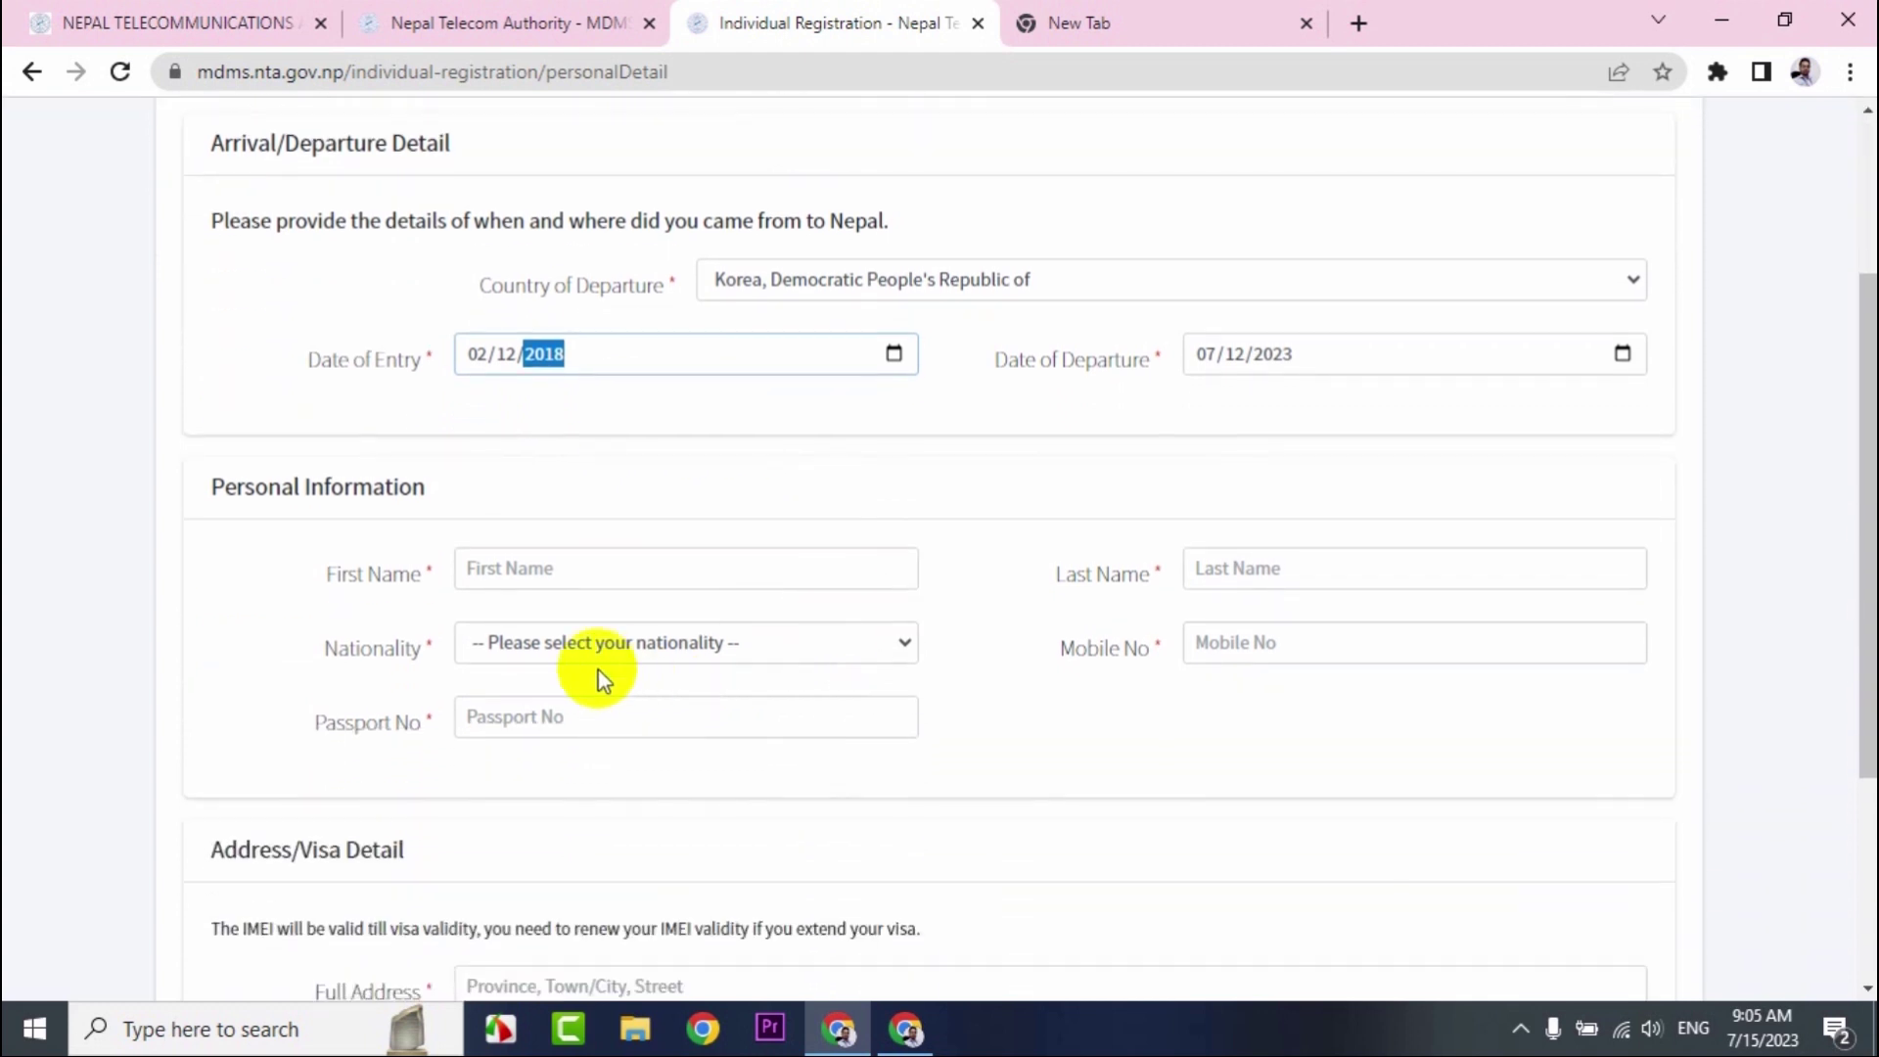
Fill personal details with district Morang and municipality Biratnagar, set Mobile User to Self, and continue.
{"action": "left_click", "coordinate": [545, 568]}
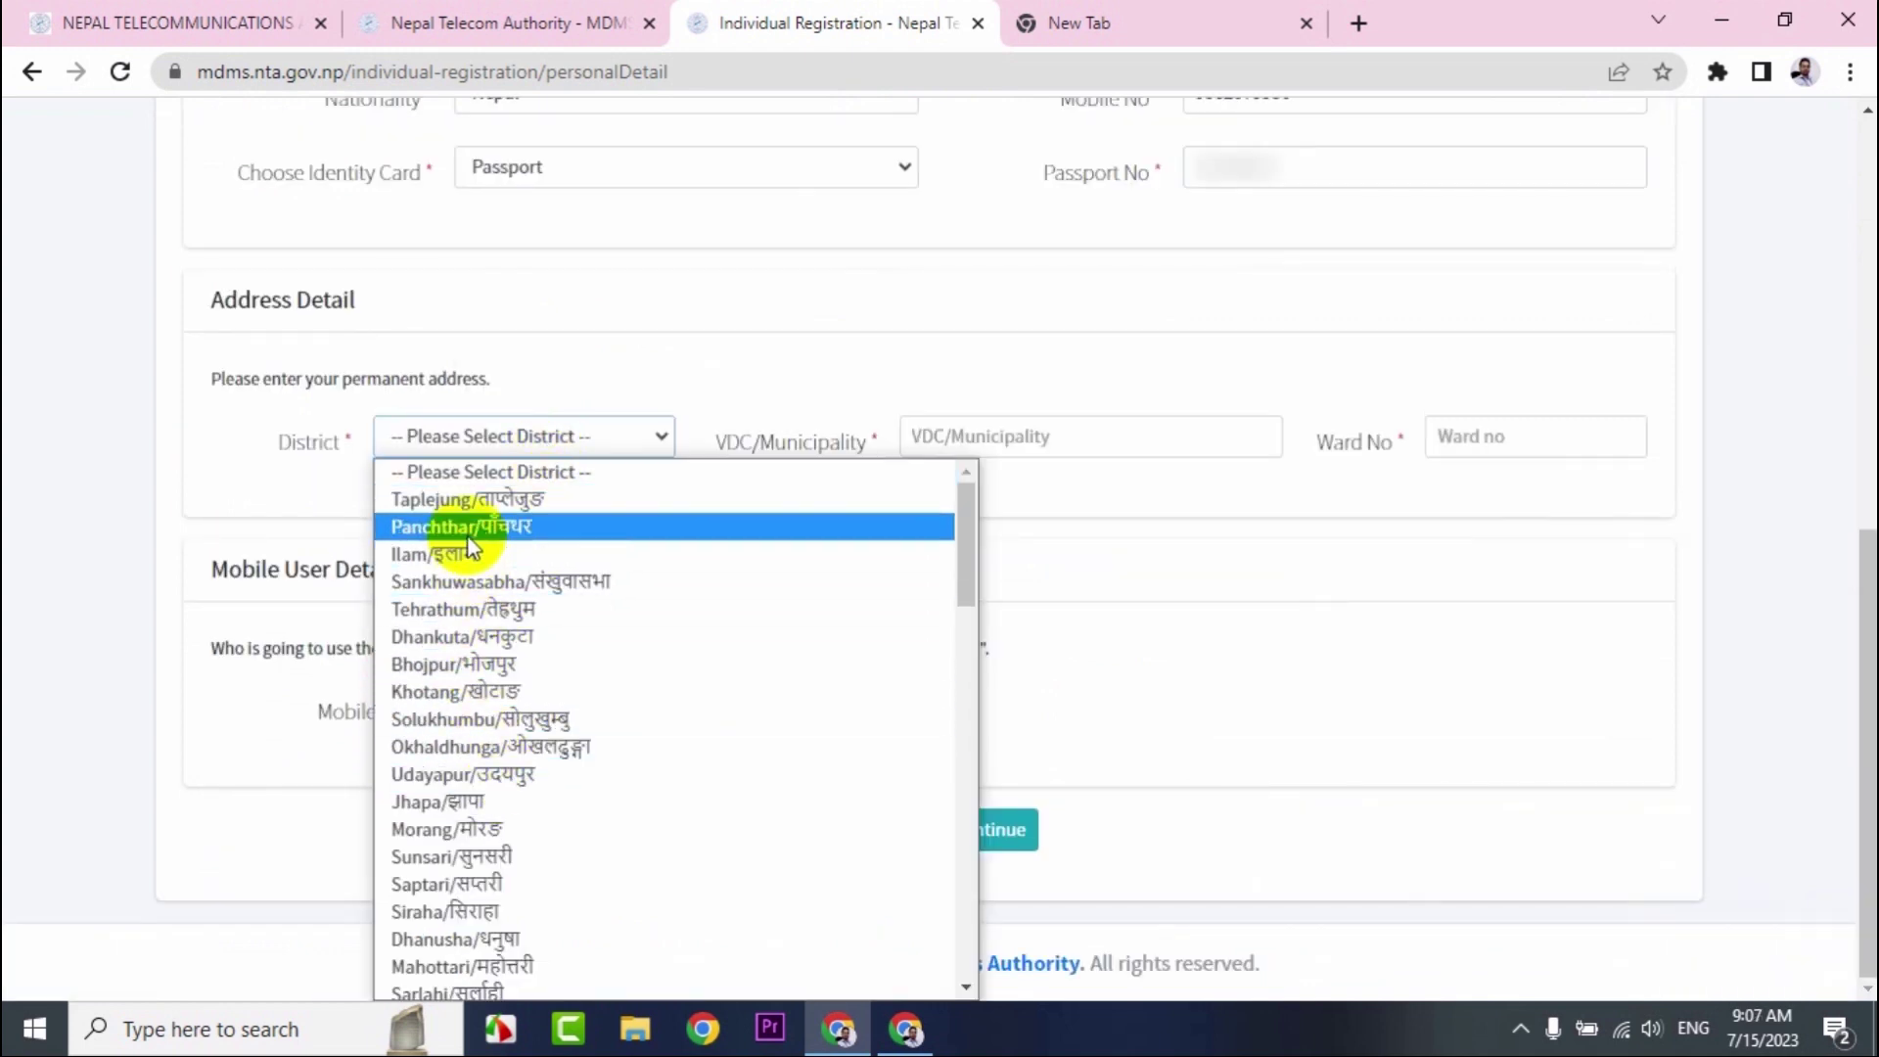
{"action": "left_click", "coordinate": [442, 828]}
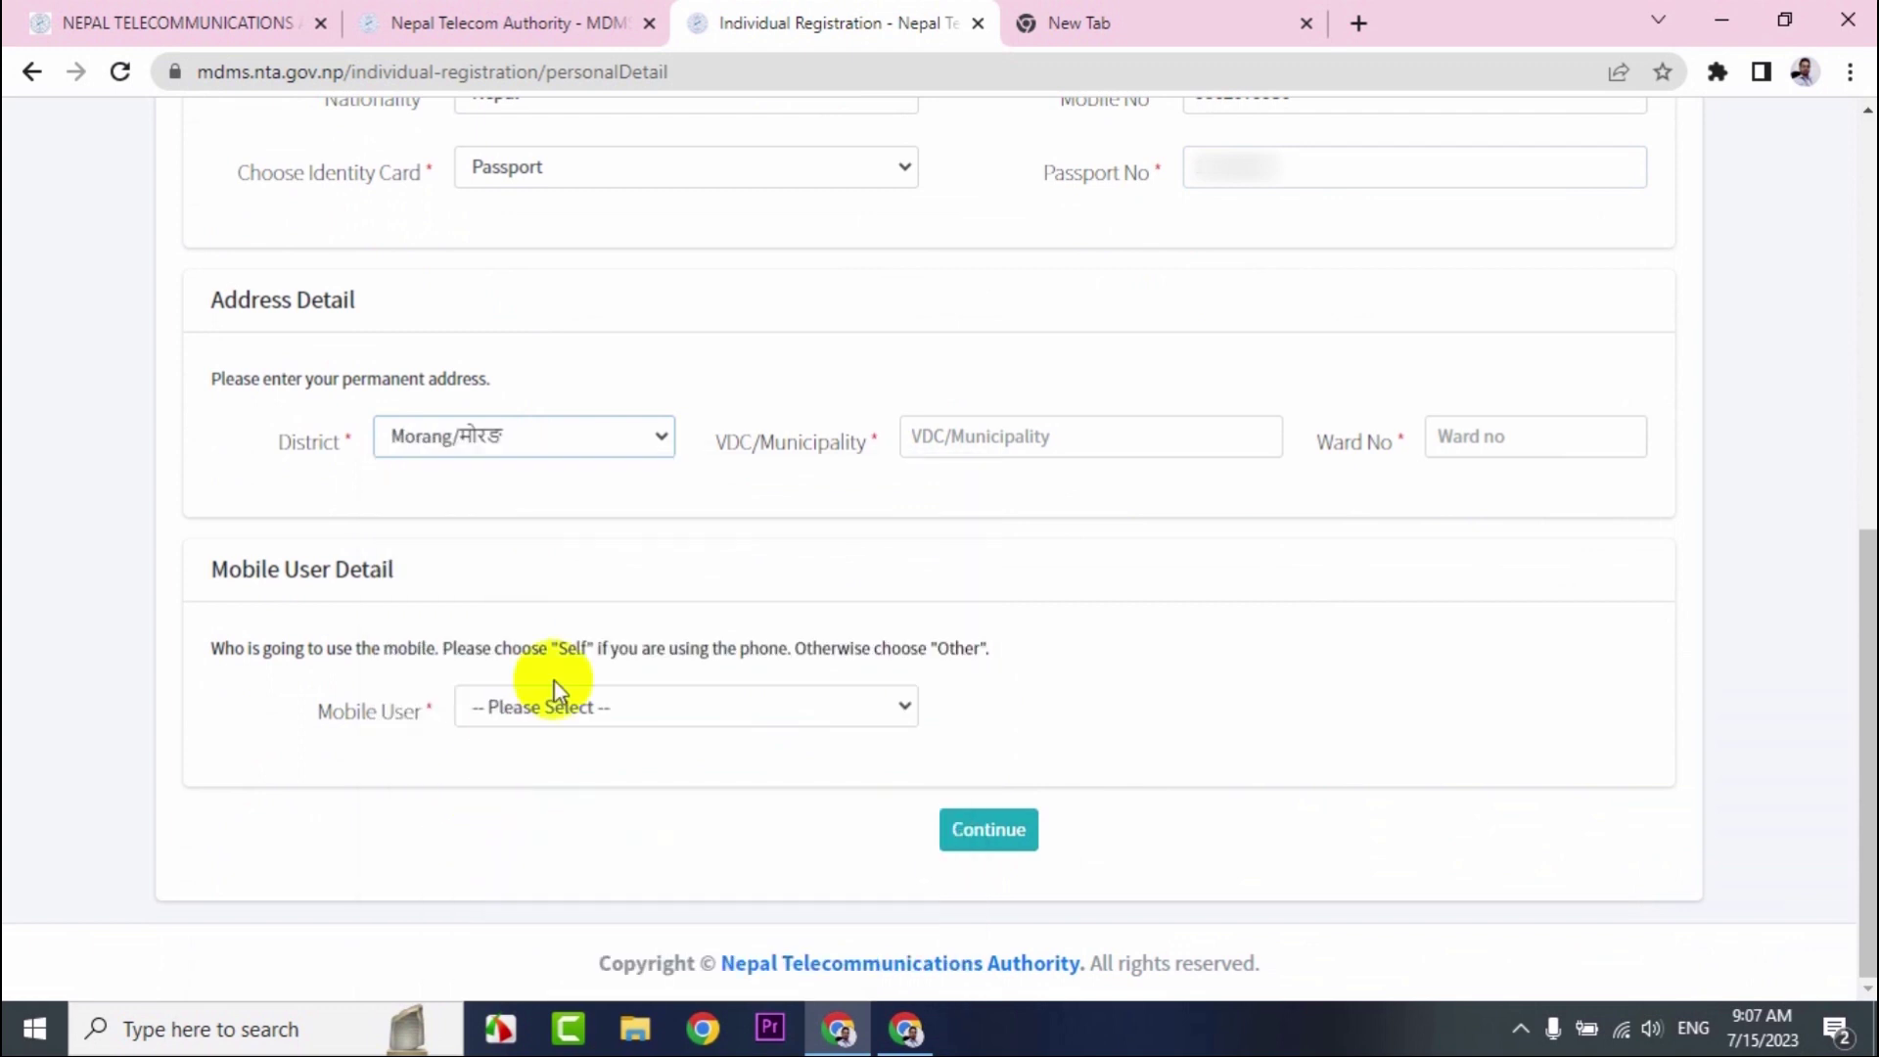
{"action": "left_click", "coordinate": [969, 440]}
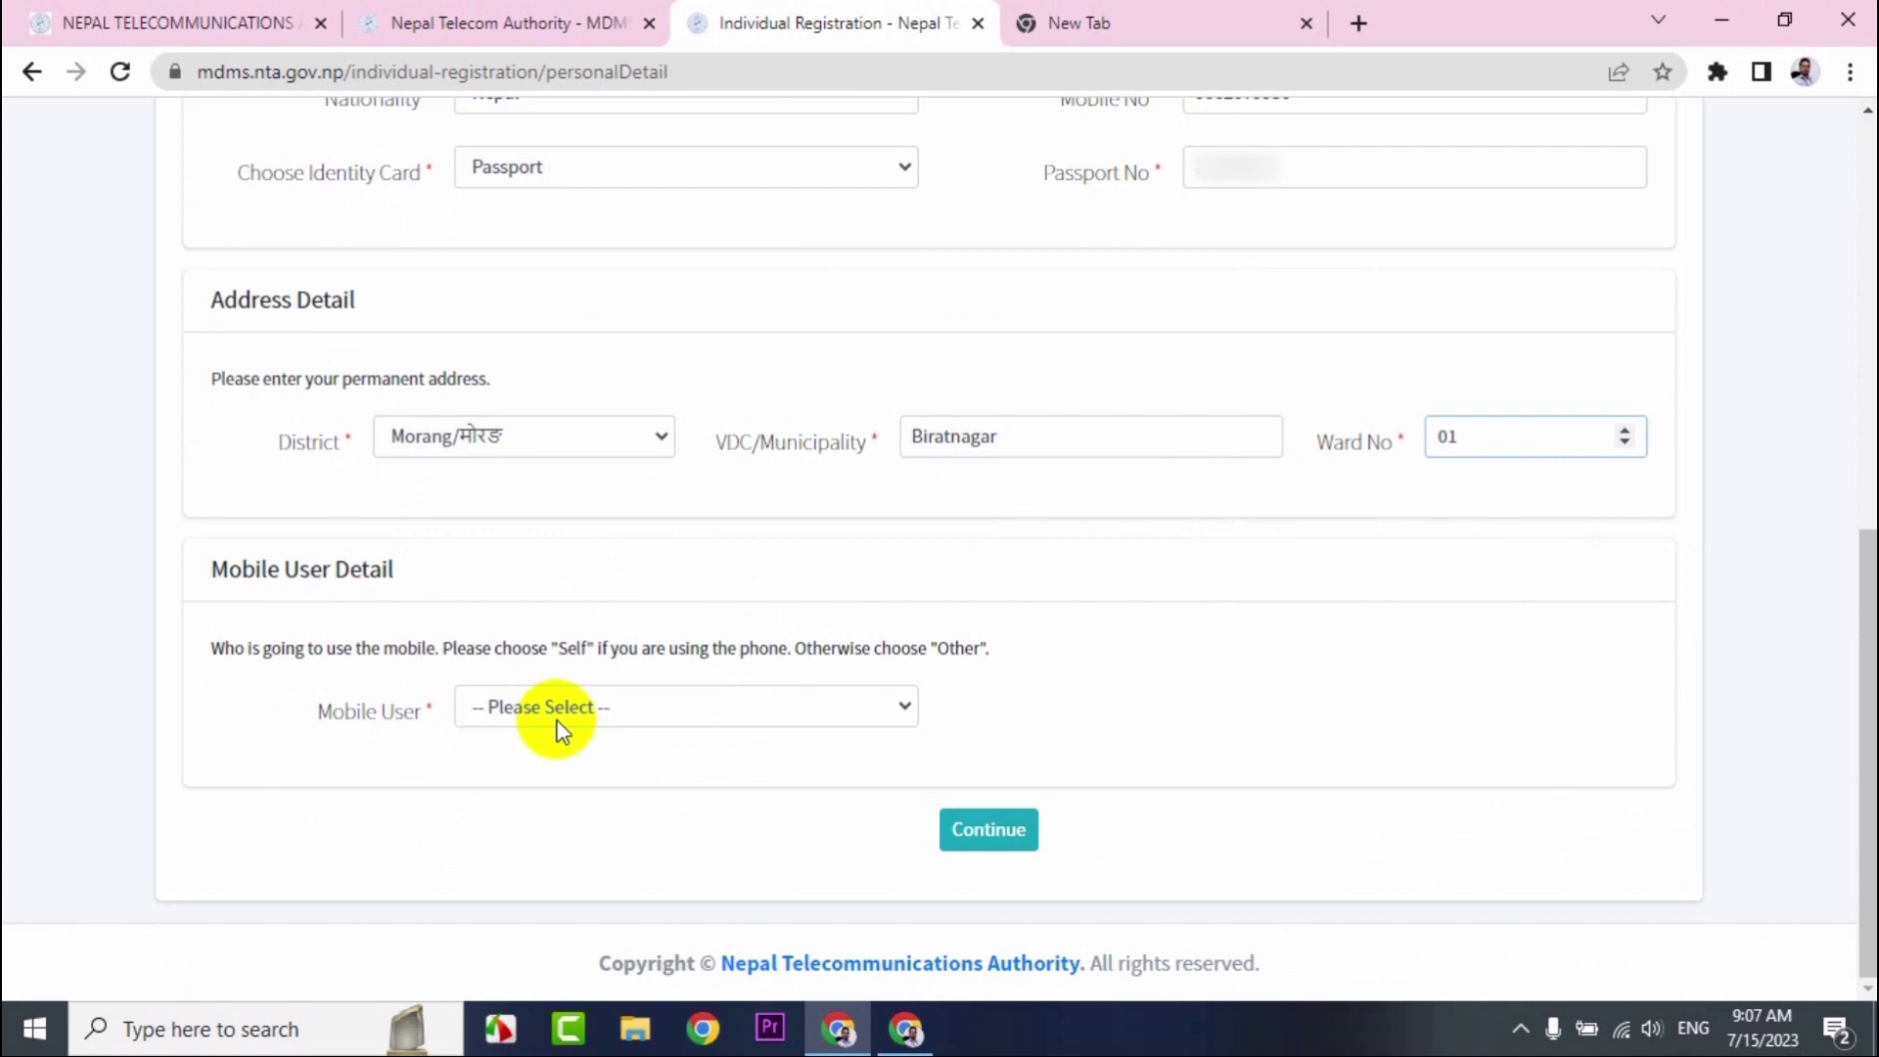
{"action": "left_click", "coordinate": [552, 706]}
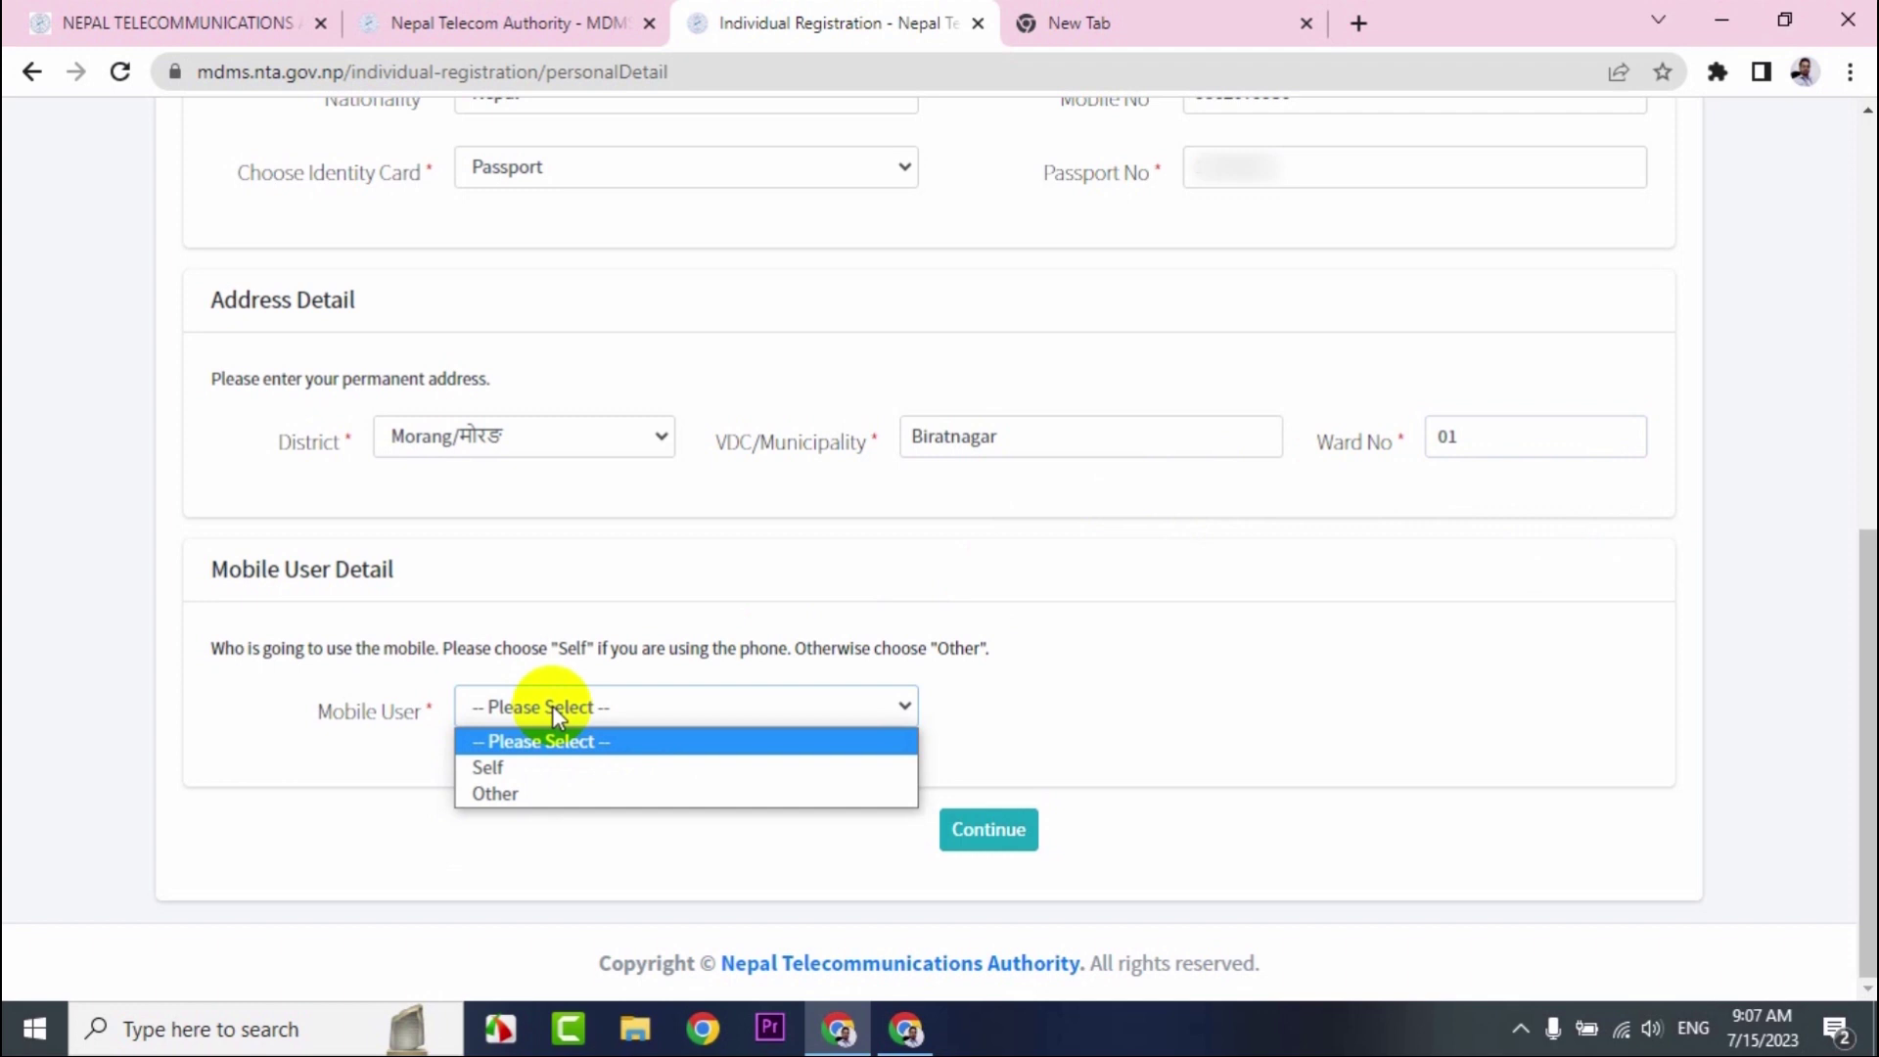
{"action": "left_click", "coordinate": [524, 767]}
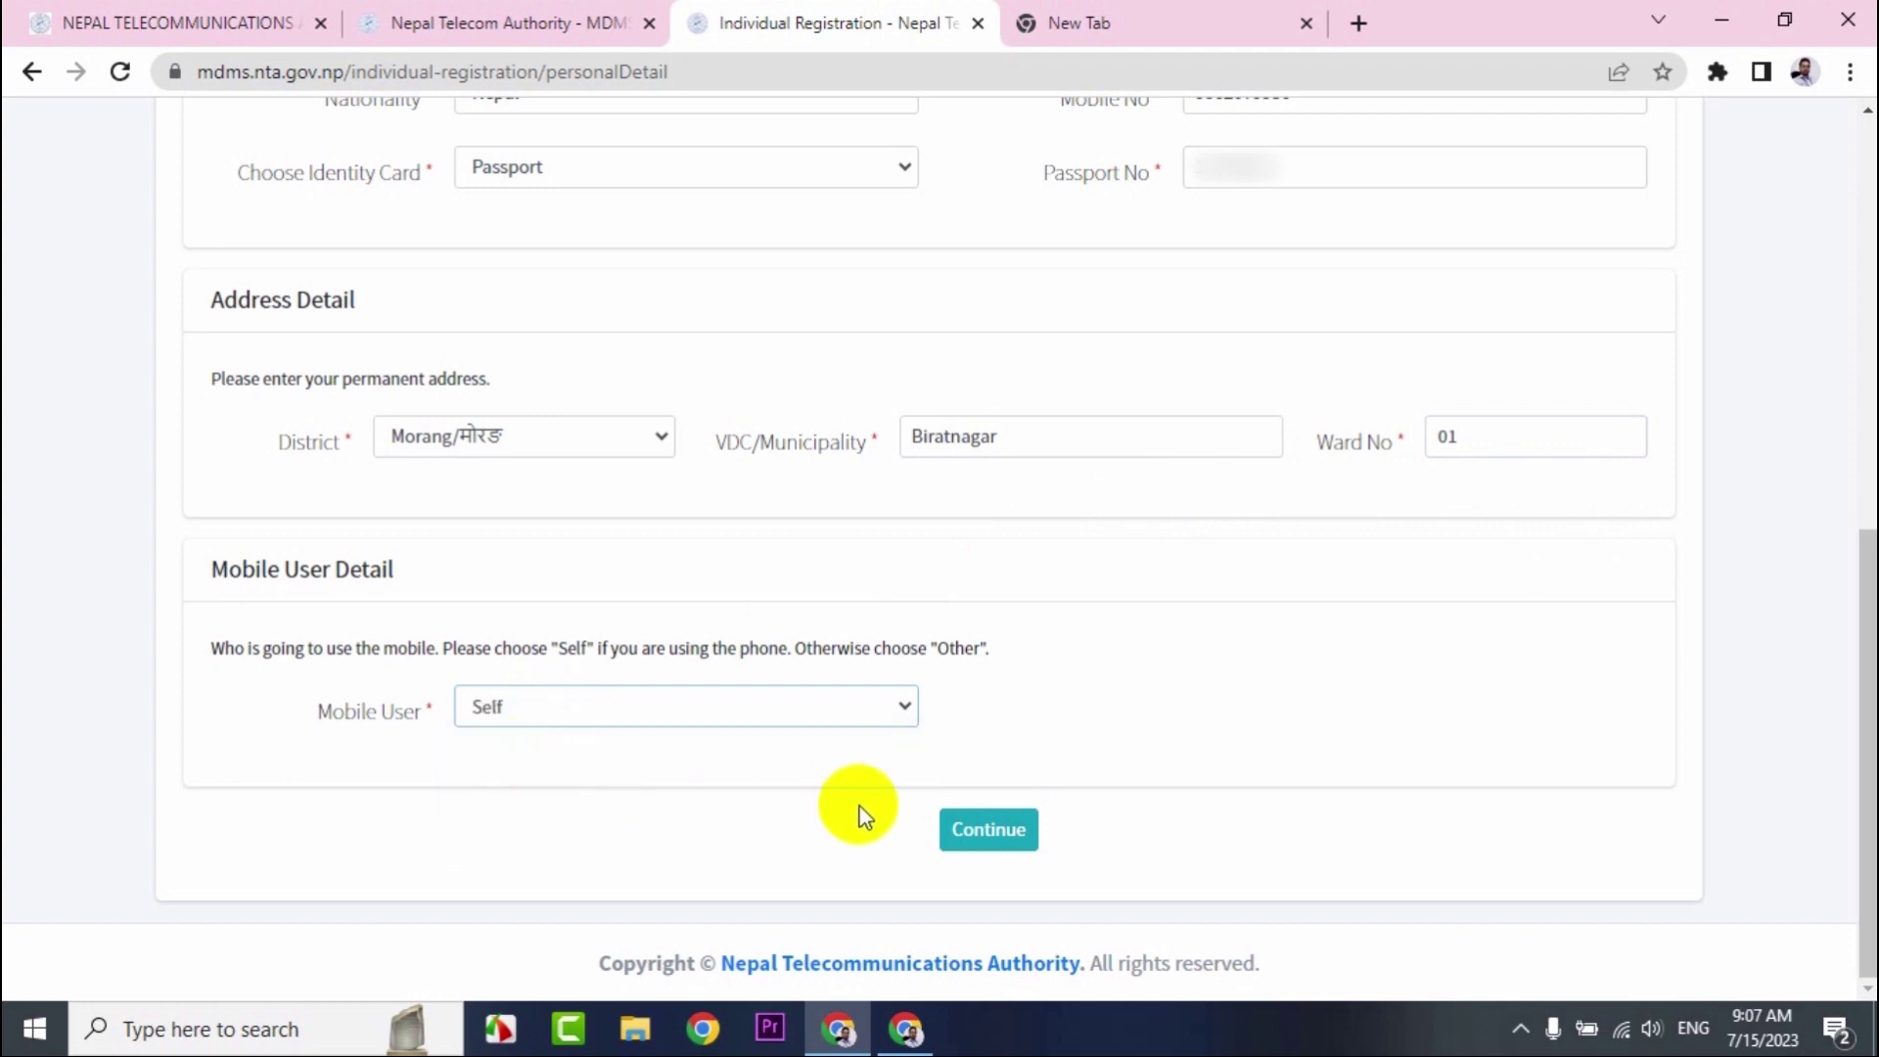
{"action": "left_click", "coordinate": [979, 827]}
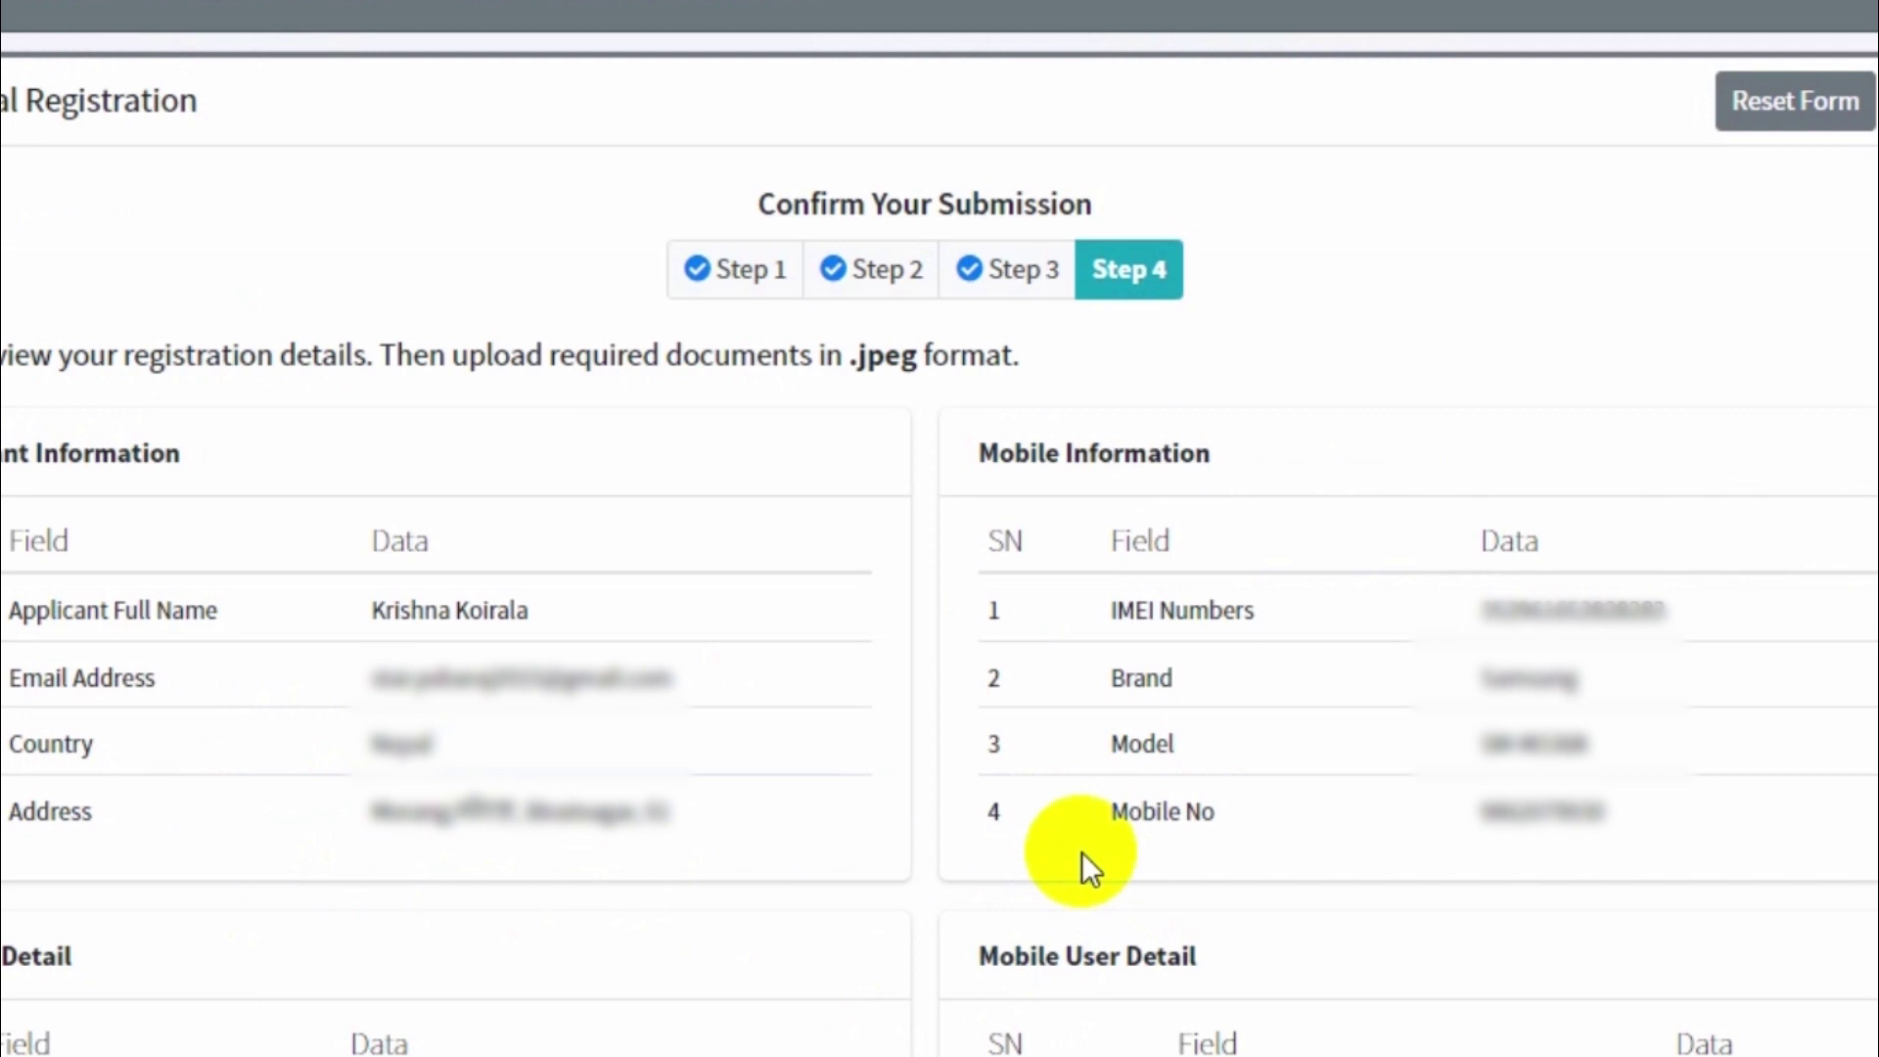
Scroll down to the upload section below the reviewed registration details.
{"action": "scroll", "coordinate": [1083, 851], "scroll_direction": "down", "scroll_amount": 10}
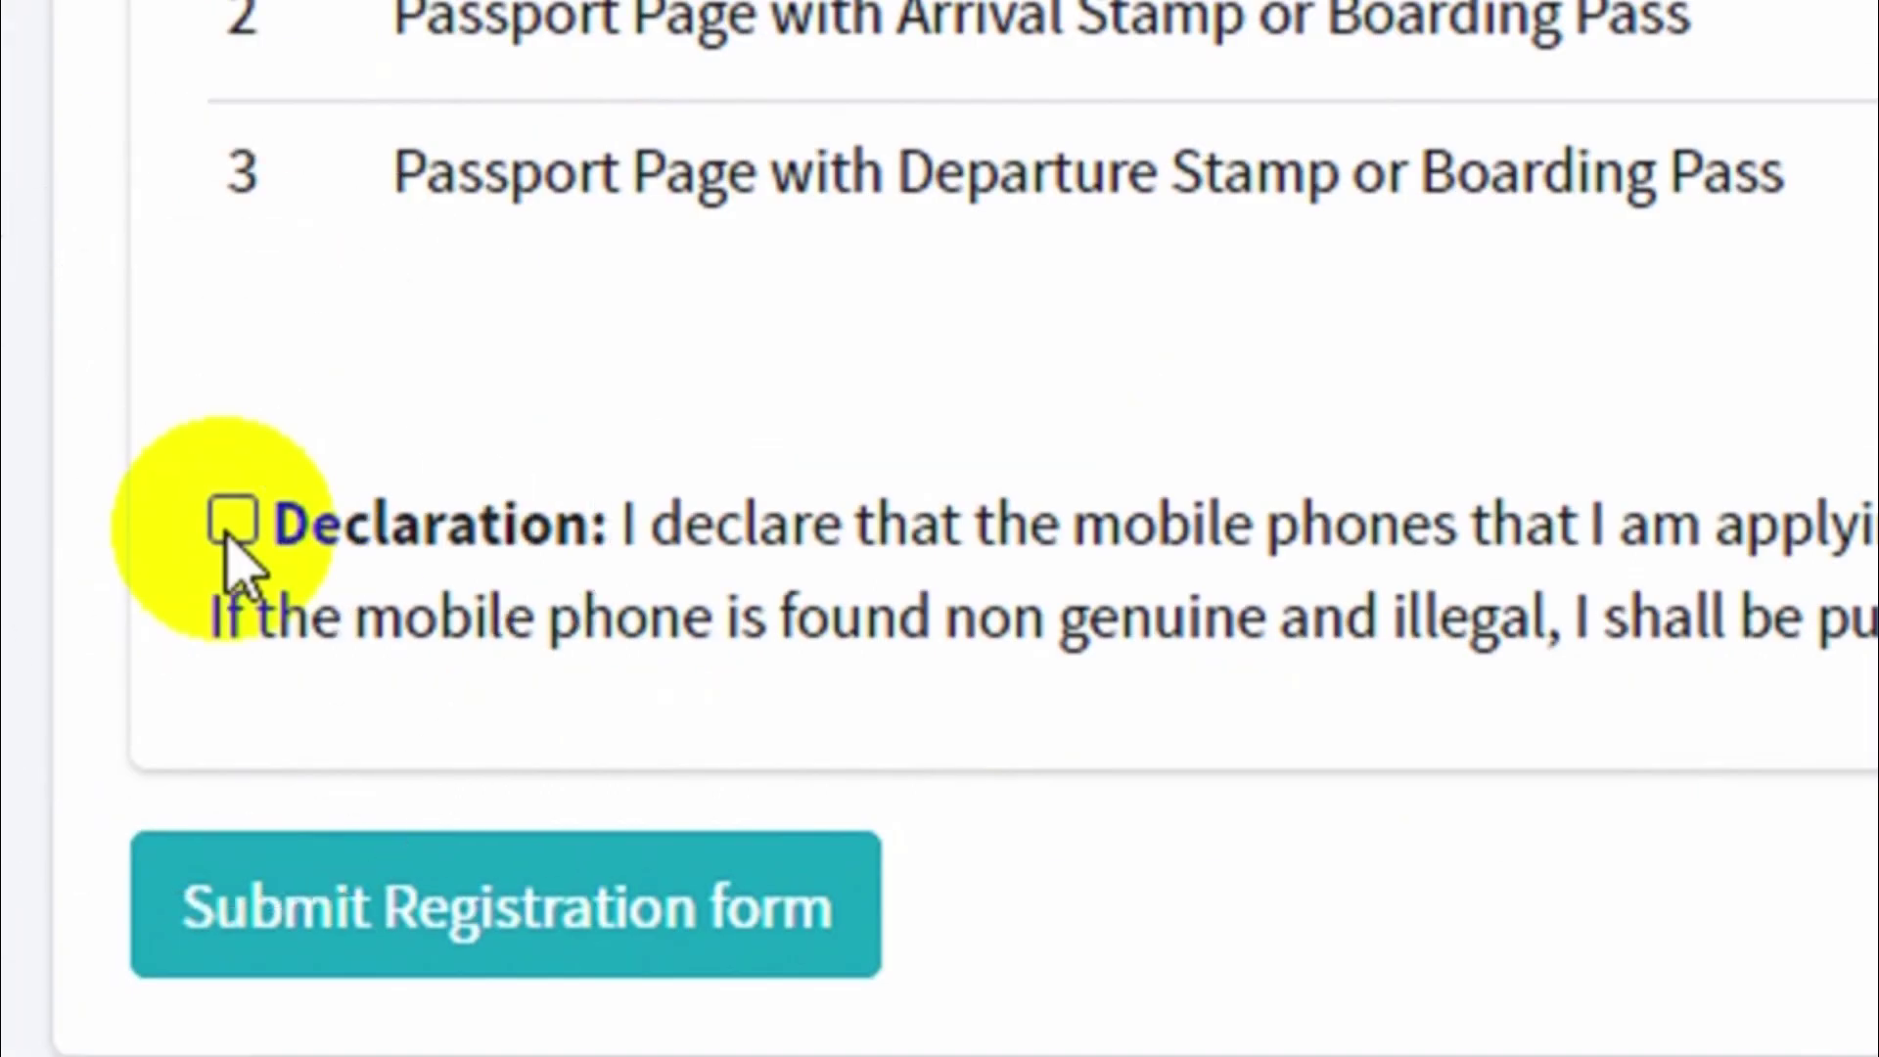
Accept the declaration and submit the Individual Registration form.
{"action": "left_click", "coordinate": [99, 684]}
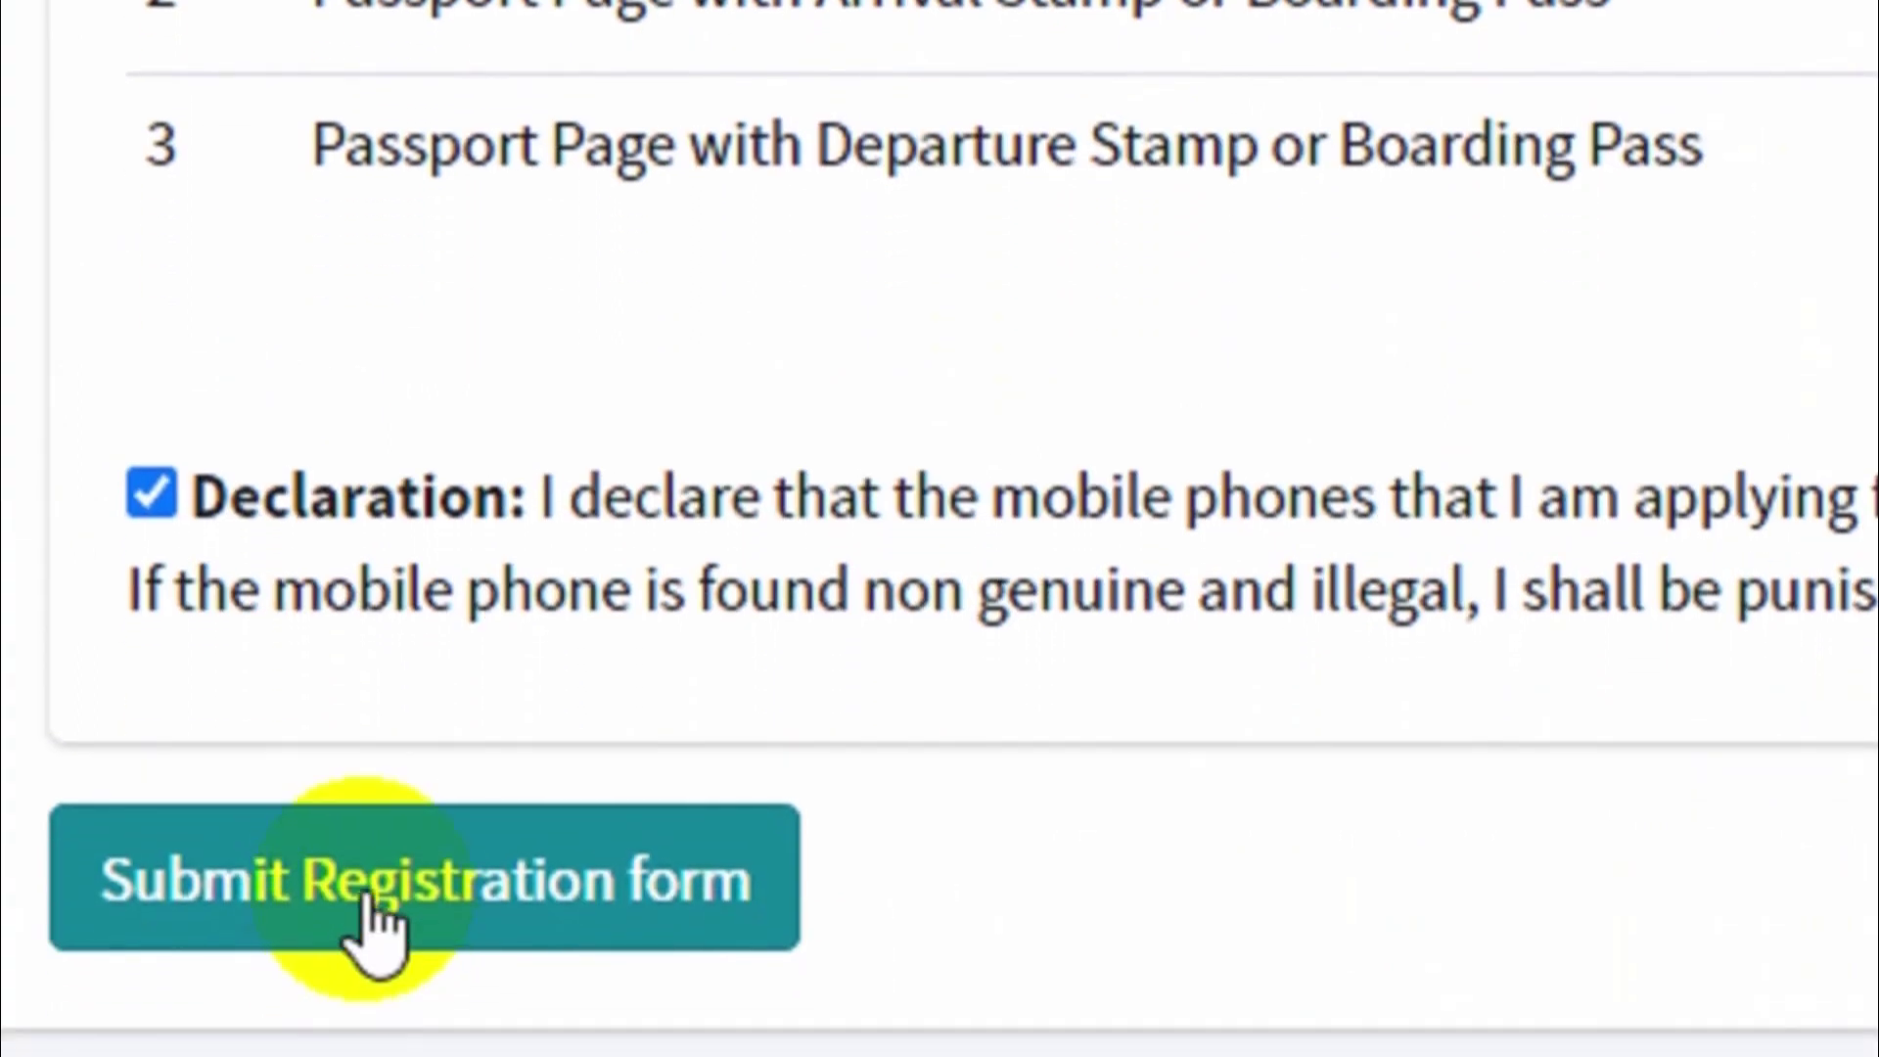
{"action": "left_click", "coordinate": [452, 933]}
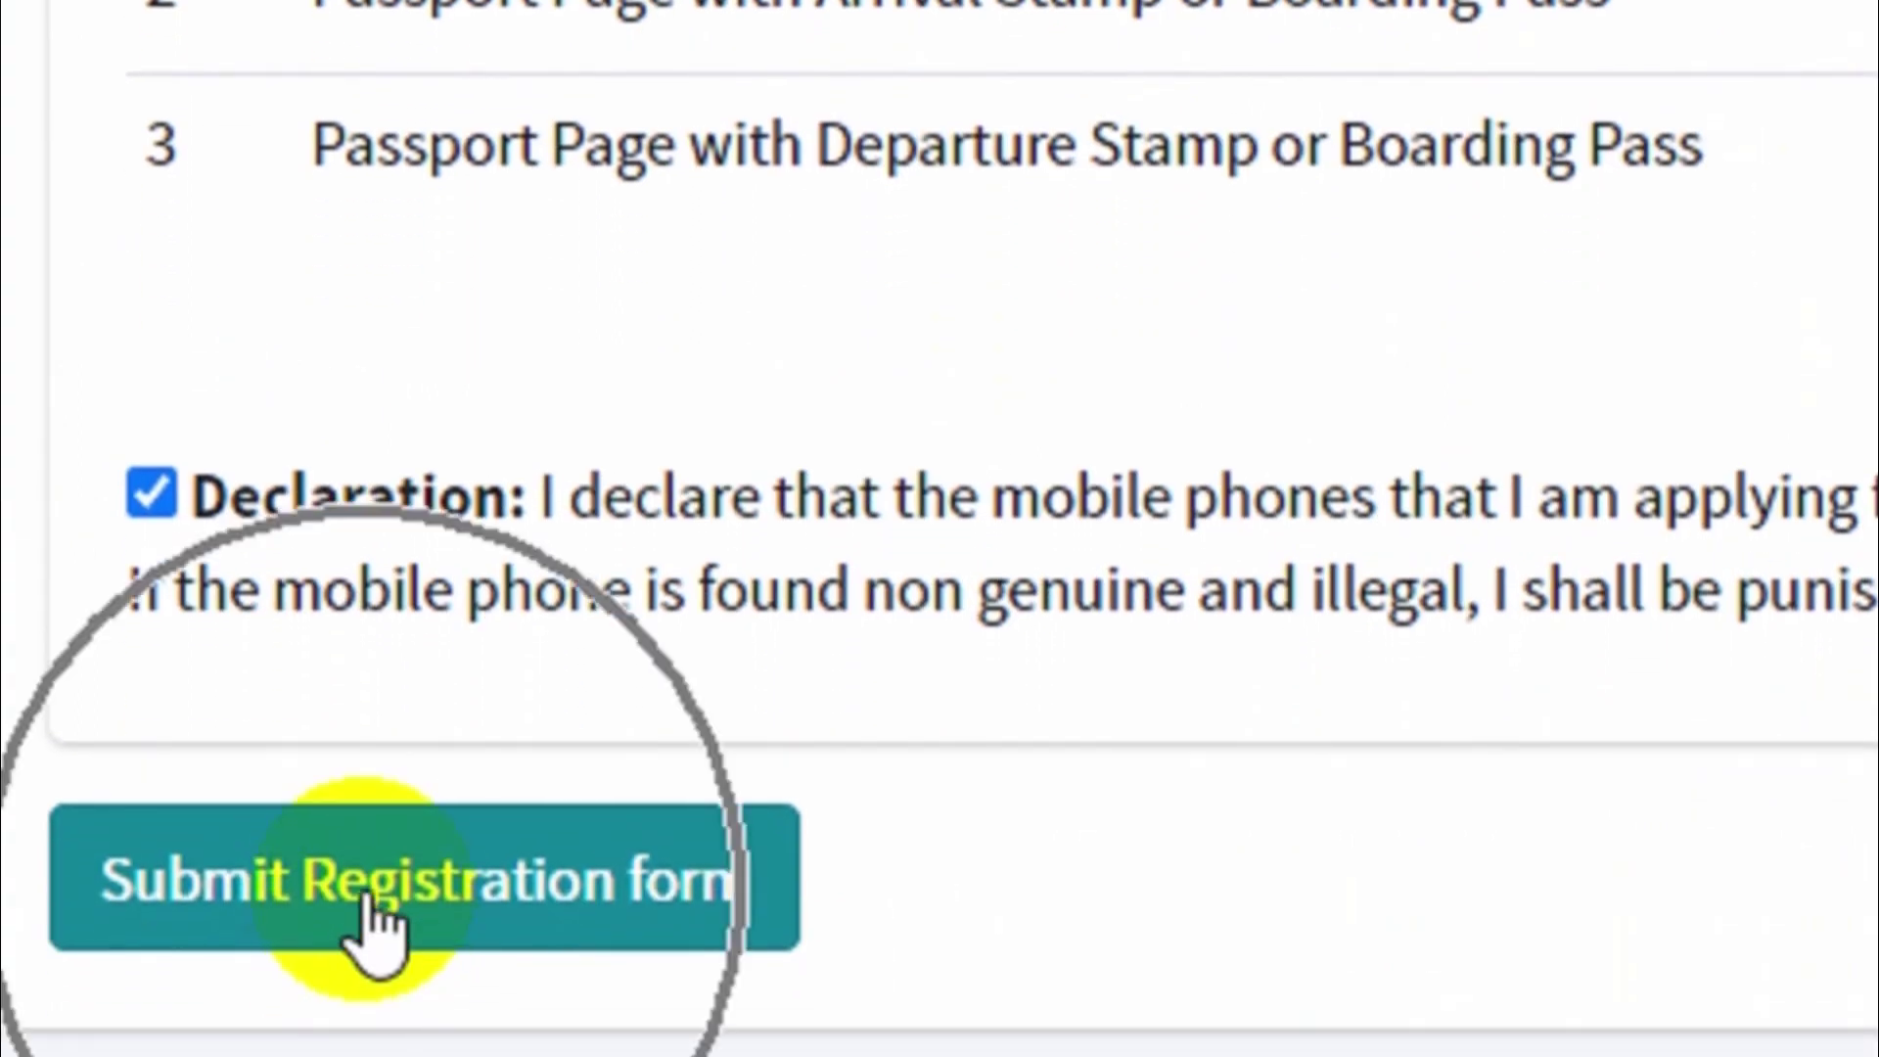